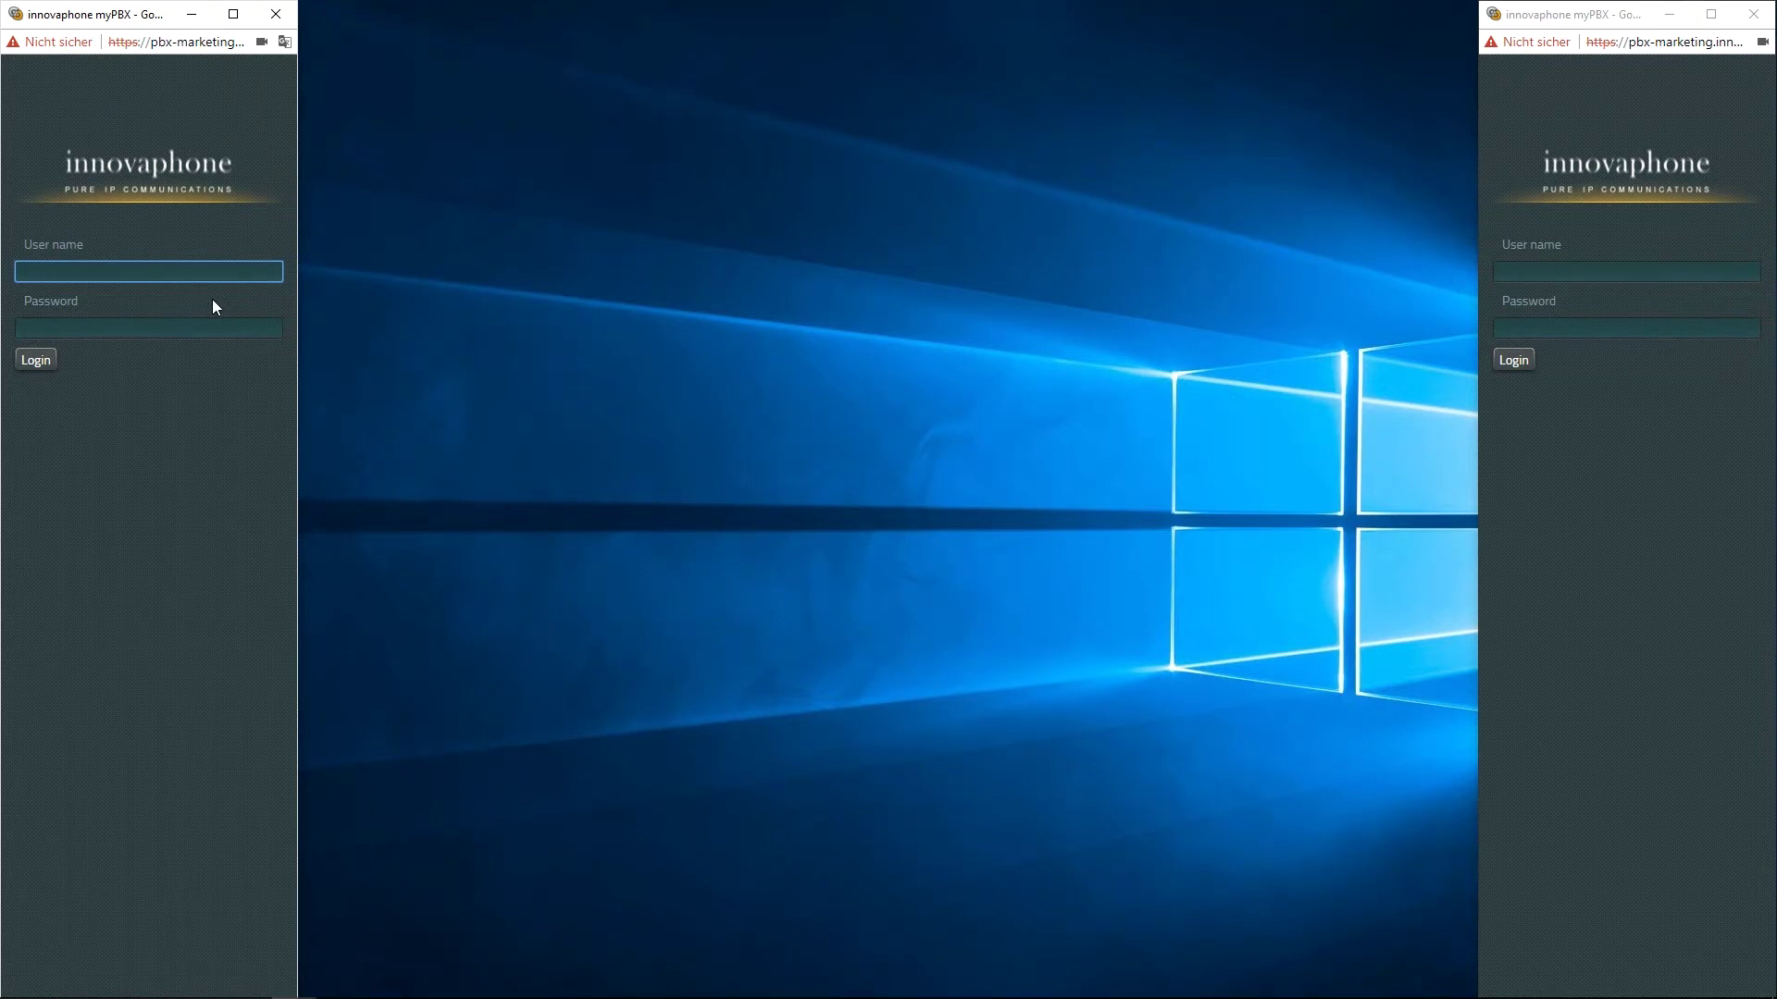
# Log Susan in on the left myPBX client with her user name and password
pyautogui.click(184, 269)
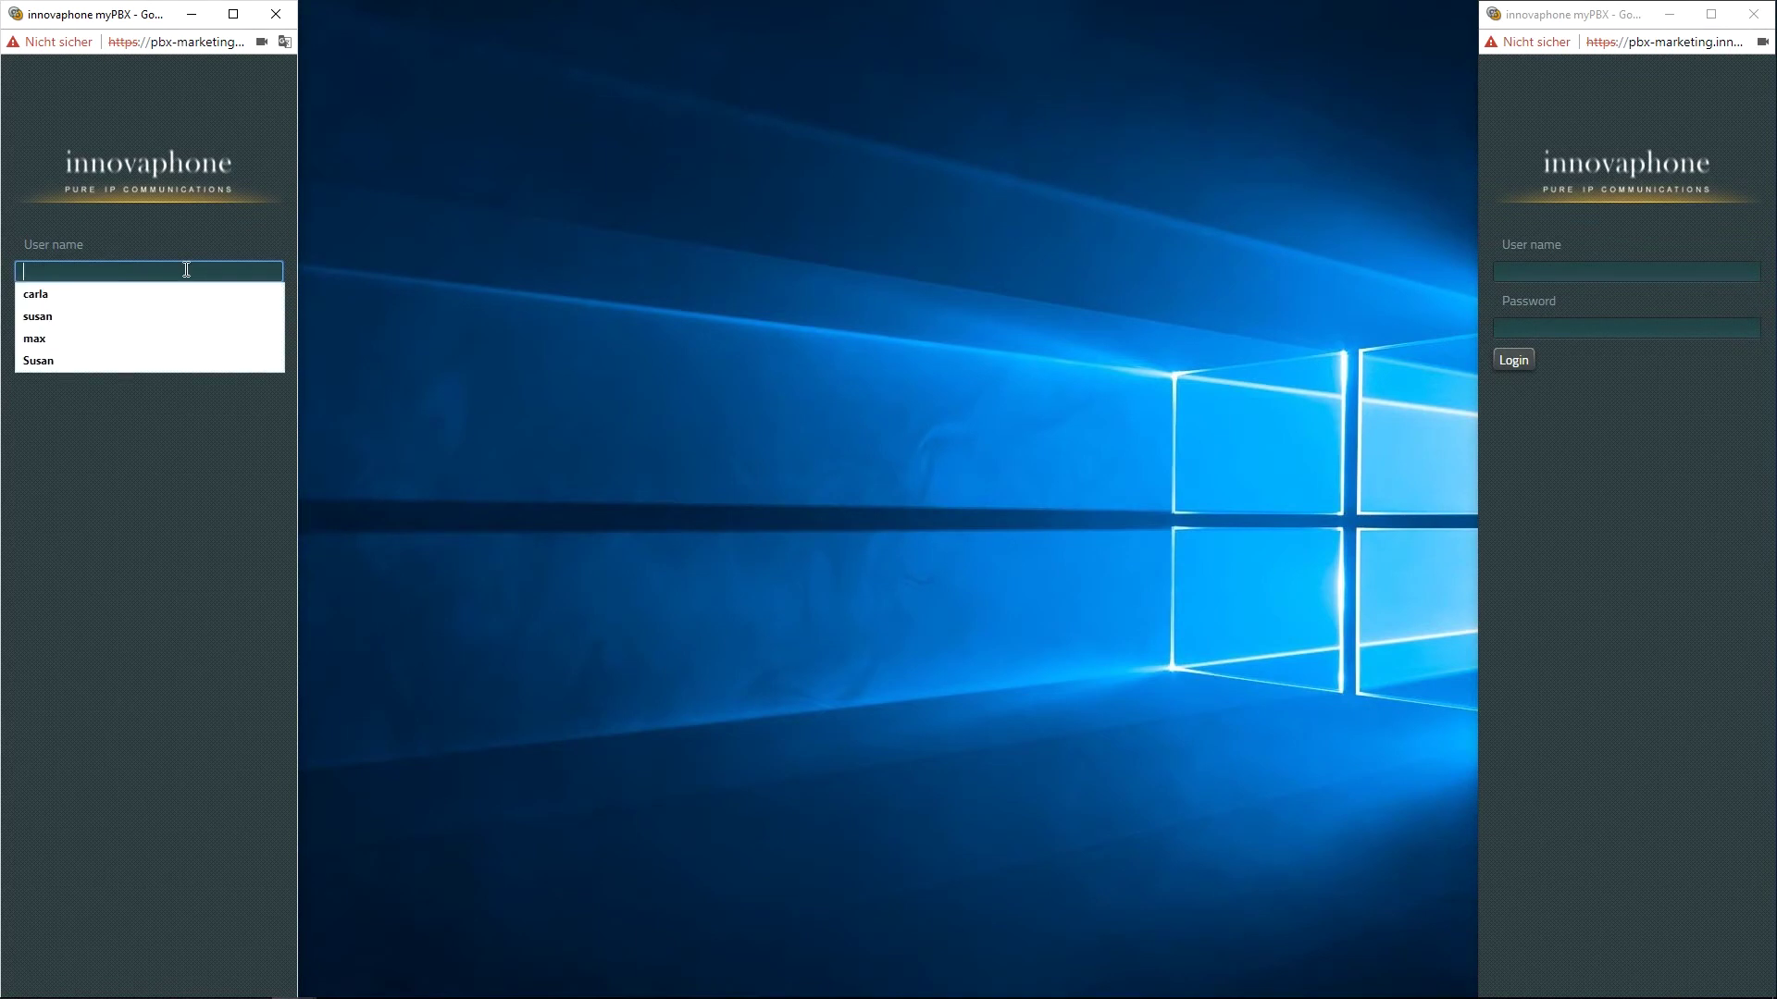
pyautogui.write('s')
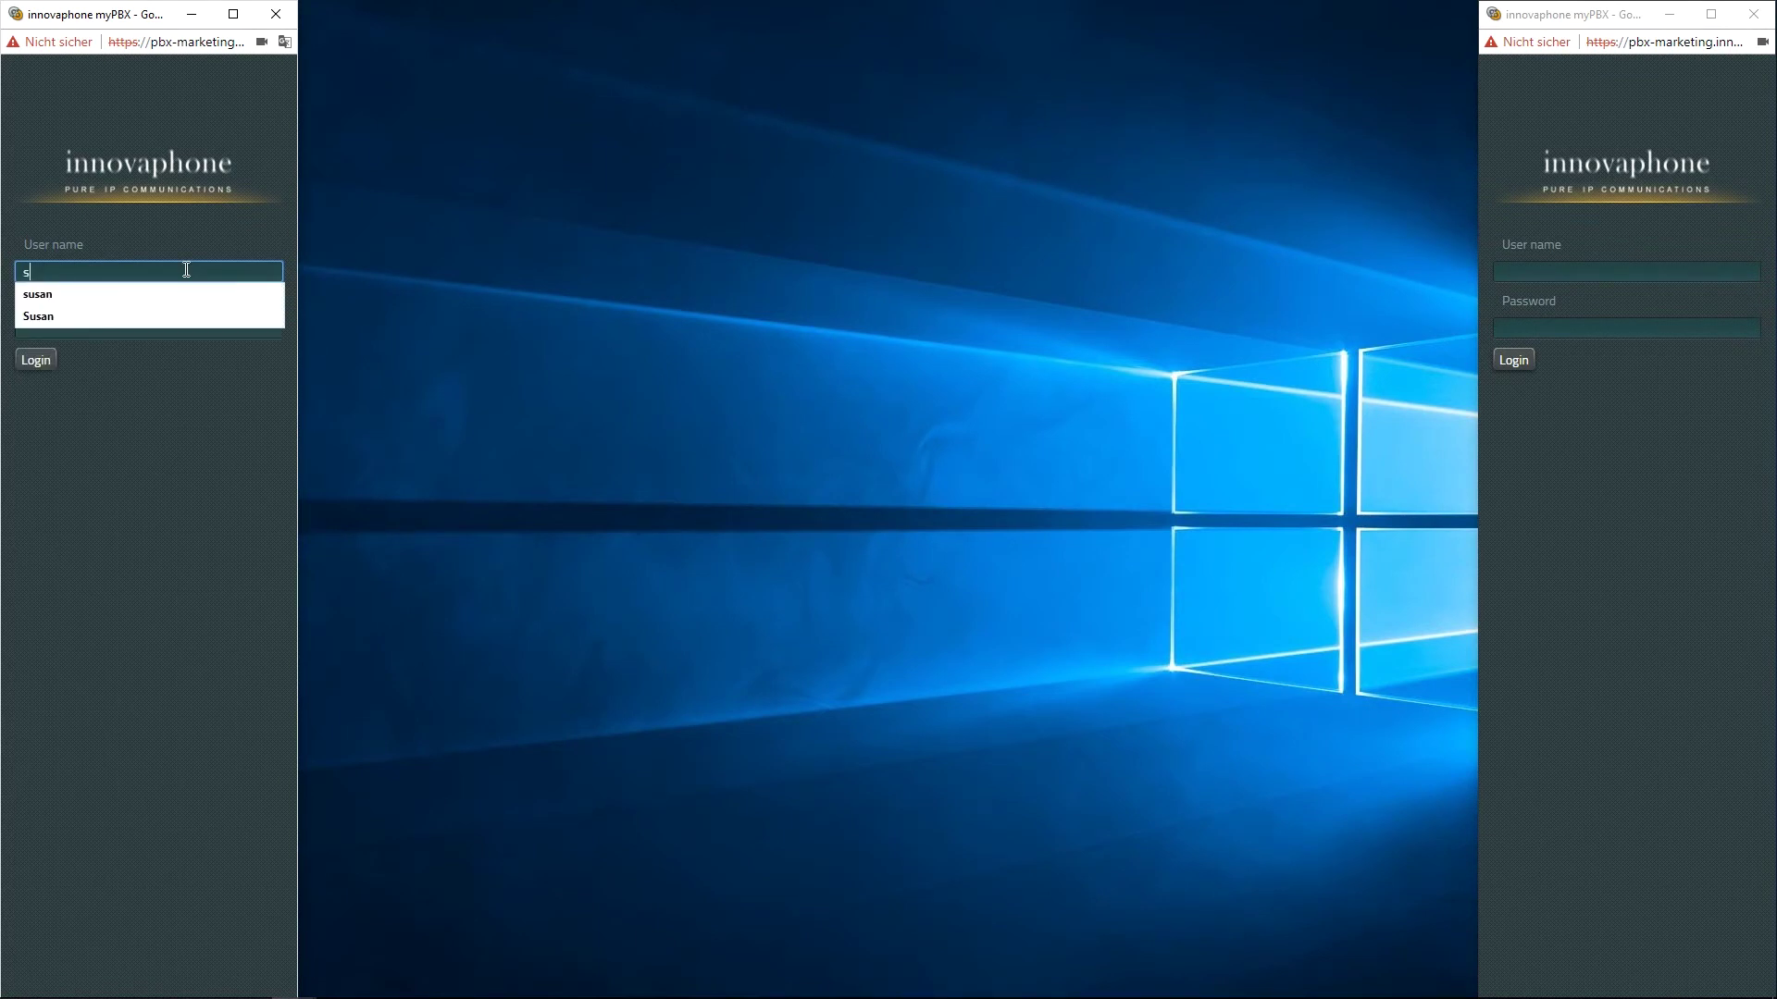
pyautogui.write('usan')
pyautogui.press('Tab')
pyautogui.write('••••')
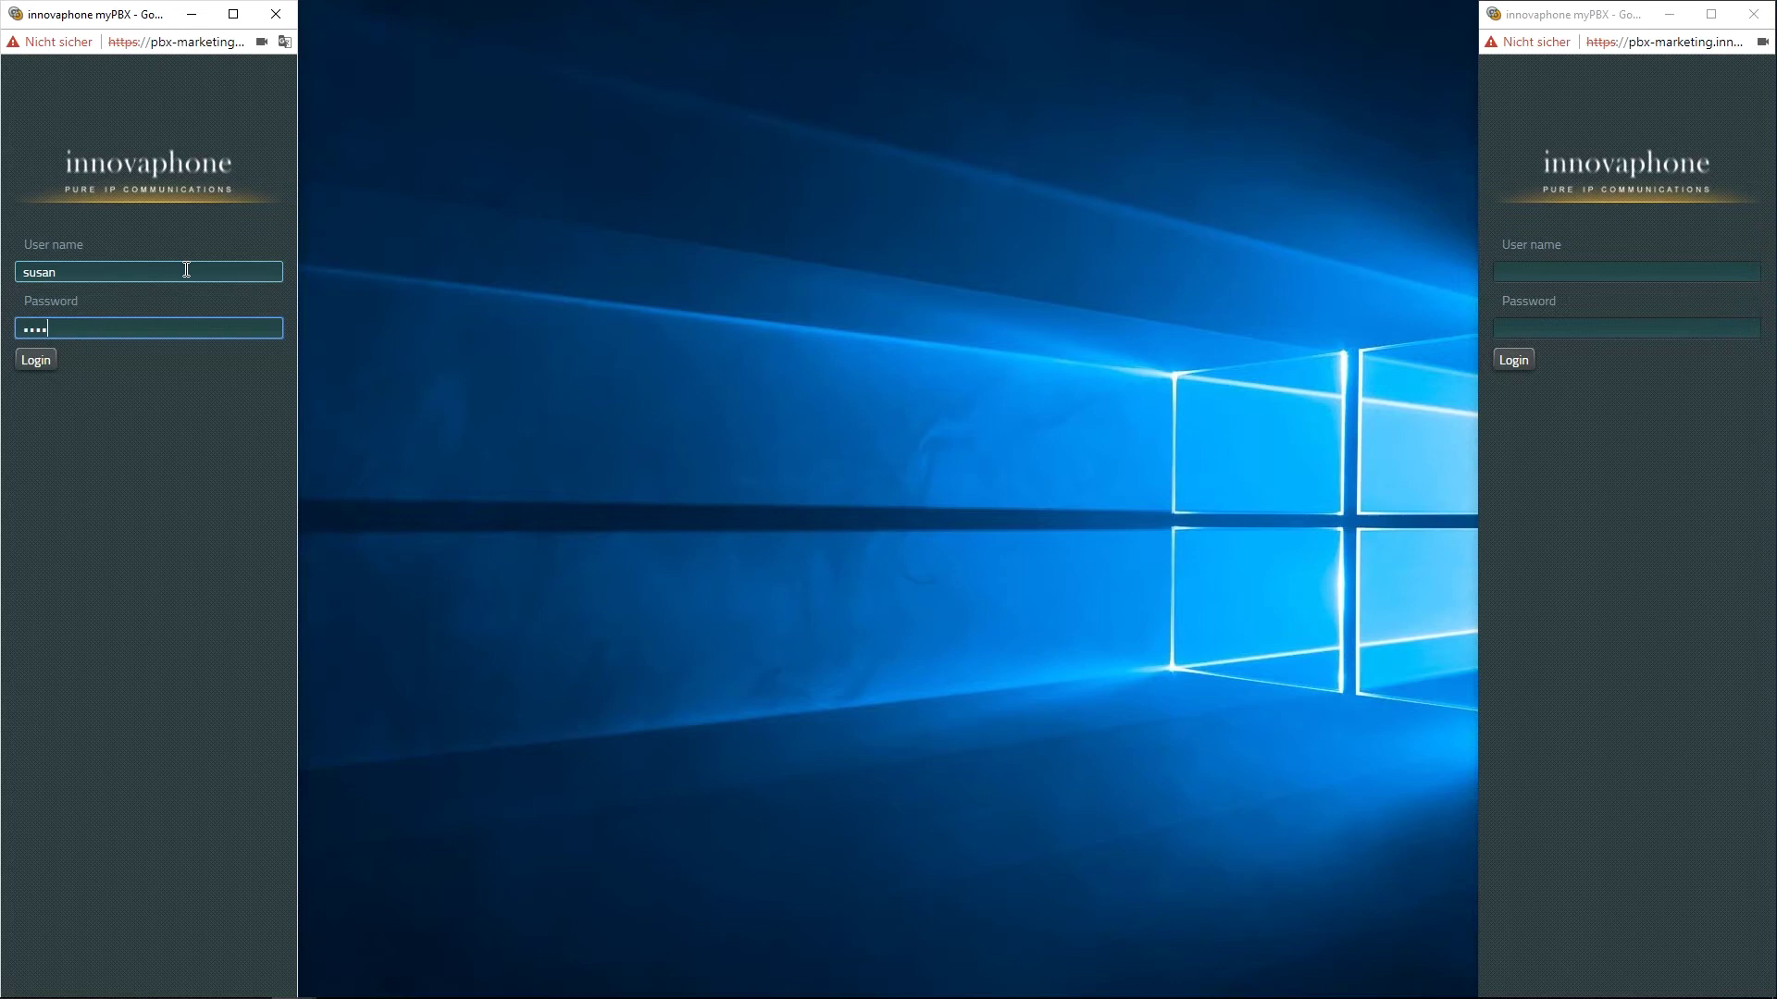
pyautogui.press('Return')
# Make webrtc Susan's active device from her device list
pyautogui.click(37, 121)
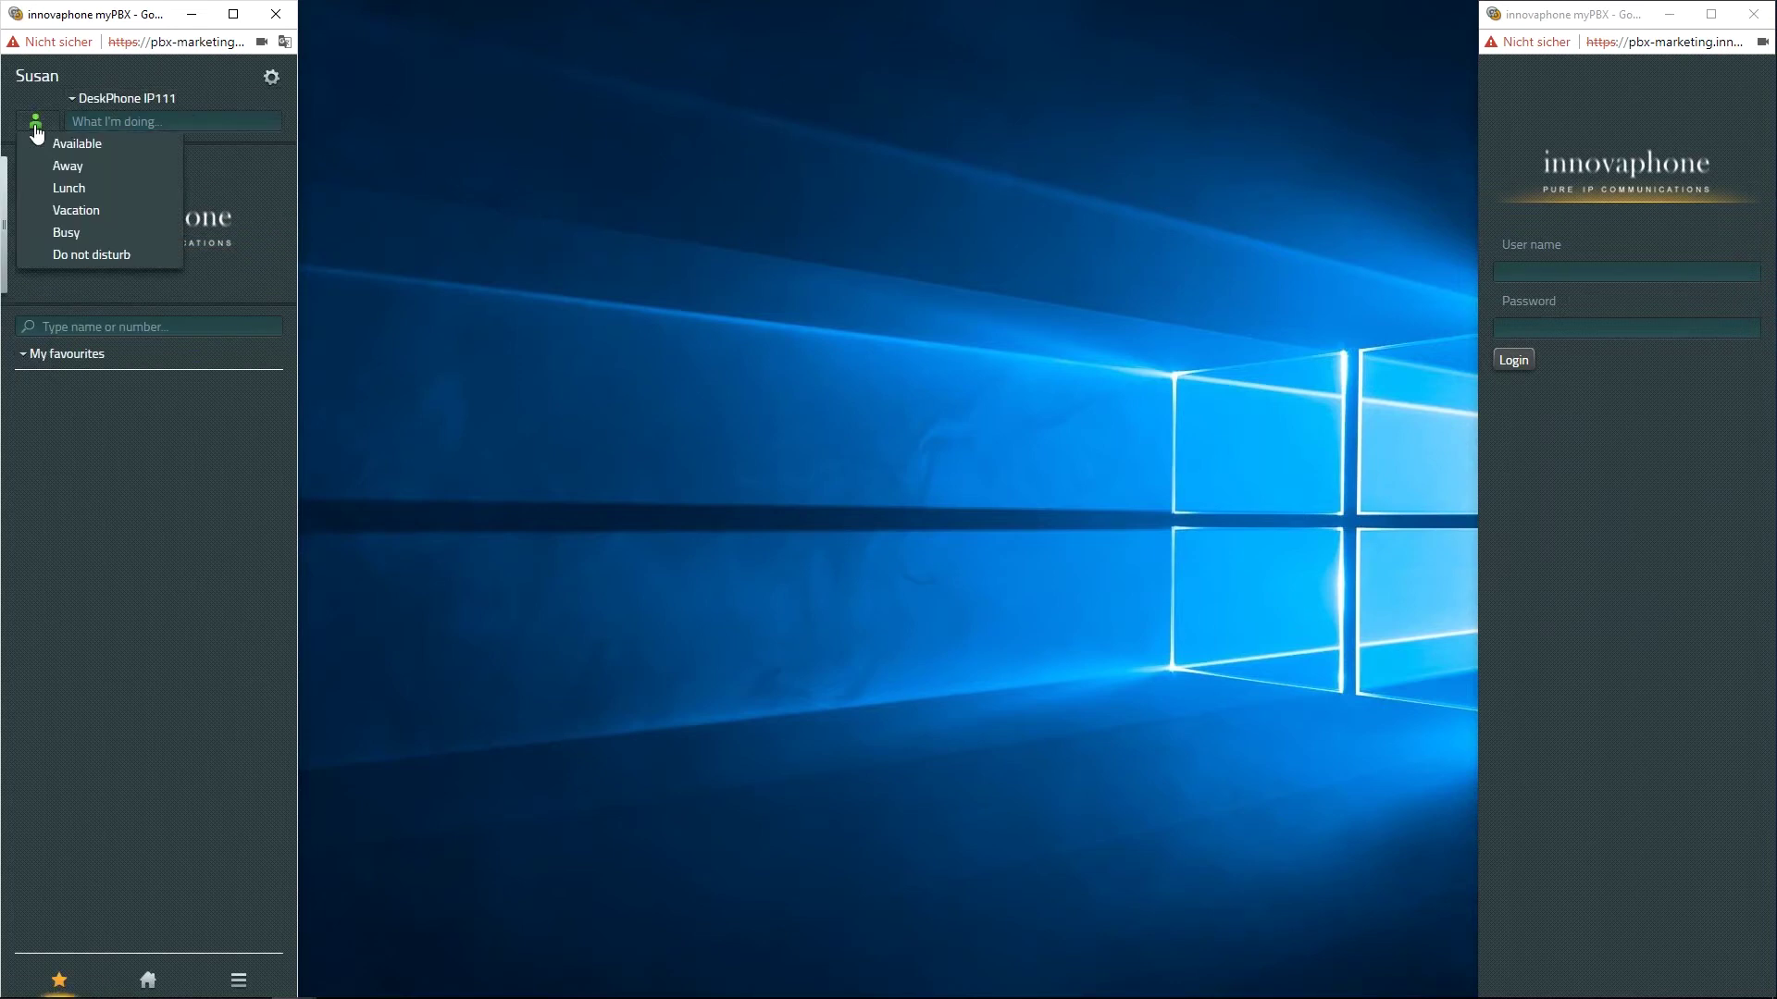
pyautogui.click(91, 101)
pyautogui.click(110, 169)
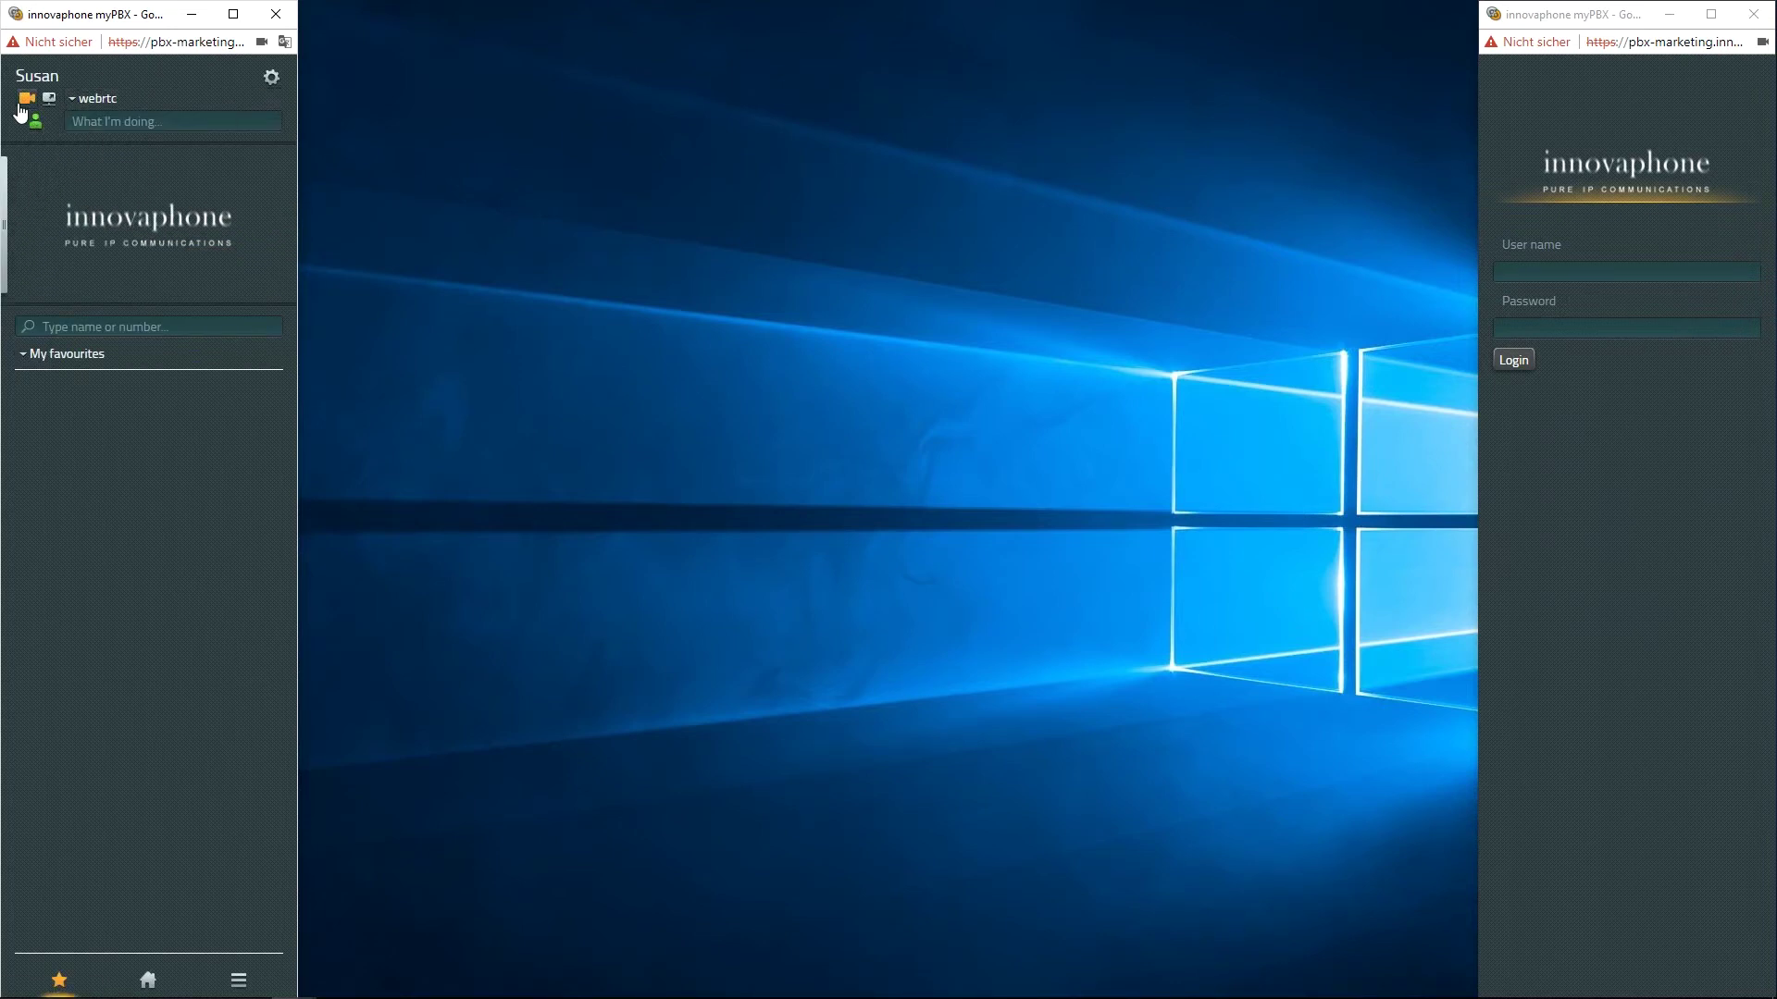
pyautogui.click(1624, 273)
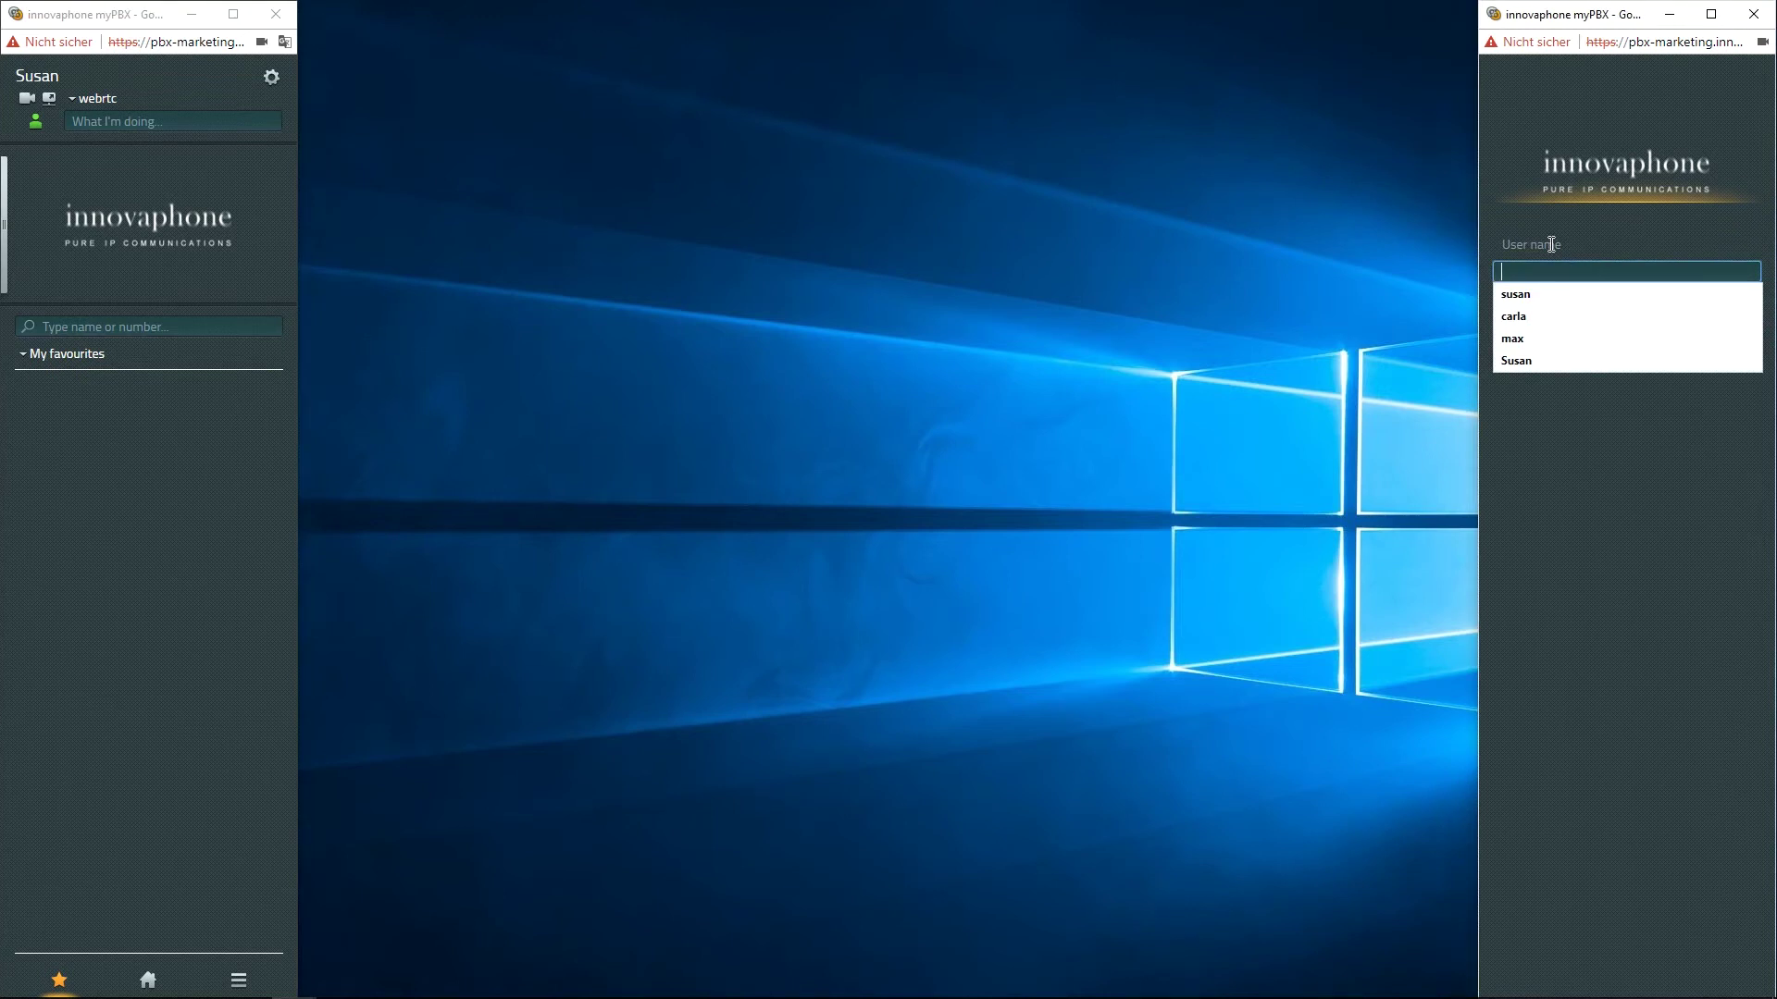
pyautogui.write('carla')
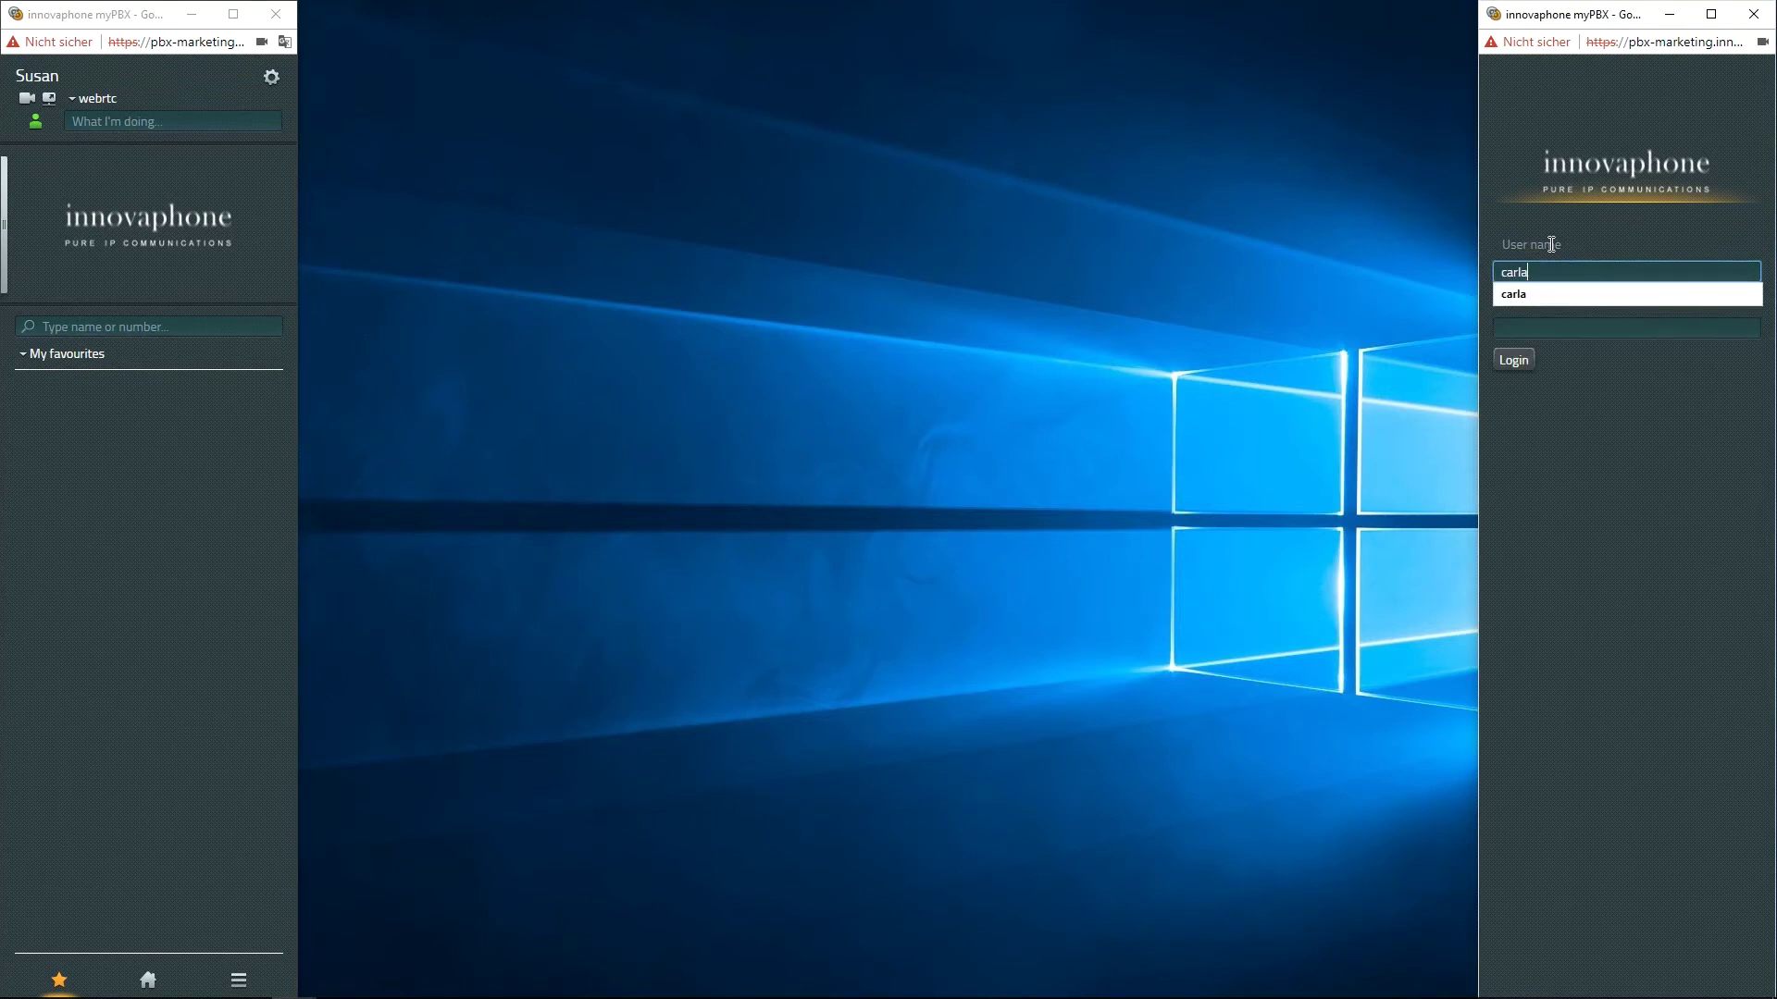
# Log Carla in on the right client and choose webrtc as her active device
pyautogui.press('Tab')
pyautogui.write('***')
pyautogui.press('Return')
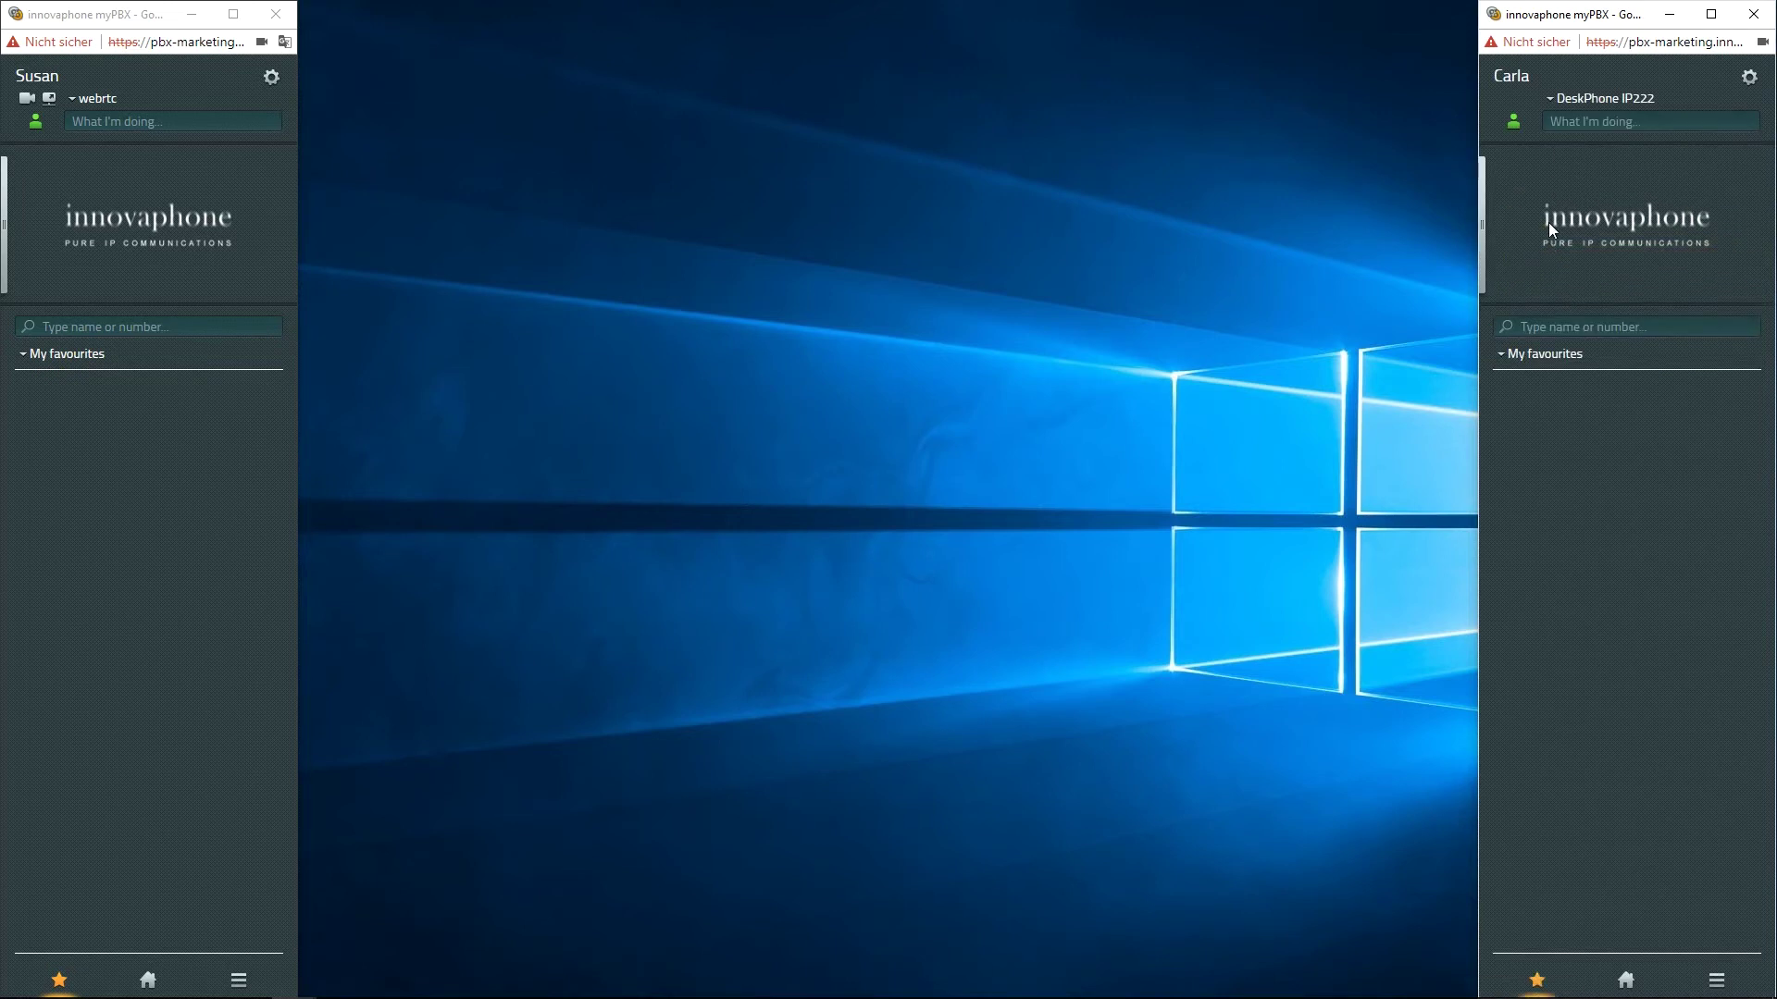
pyautogui.click(1601, 97)
pyautogui.click(1576, 170)
# Search Carla's contacts for 'susan'
pyautogui.click(1610, 327)
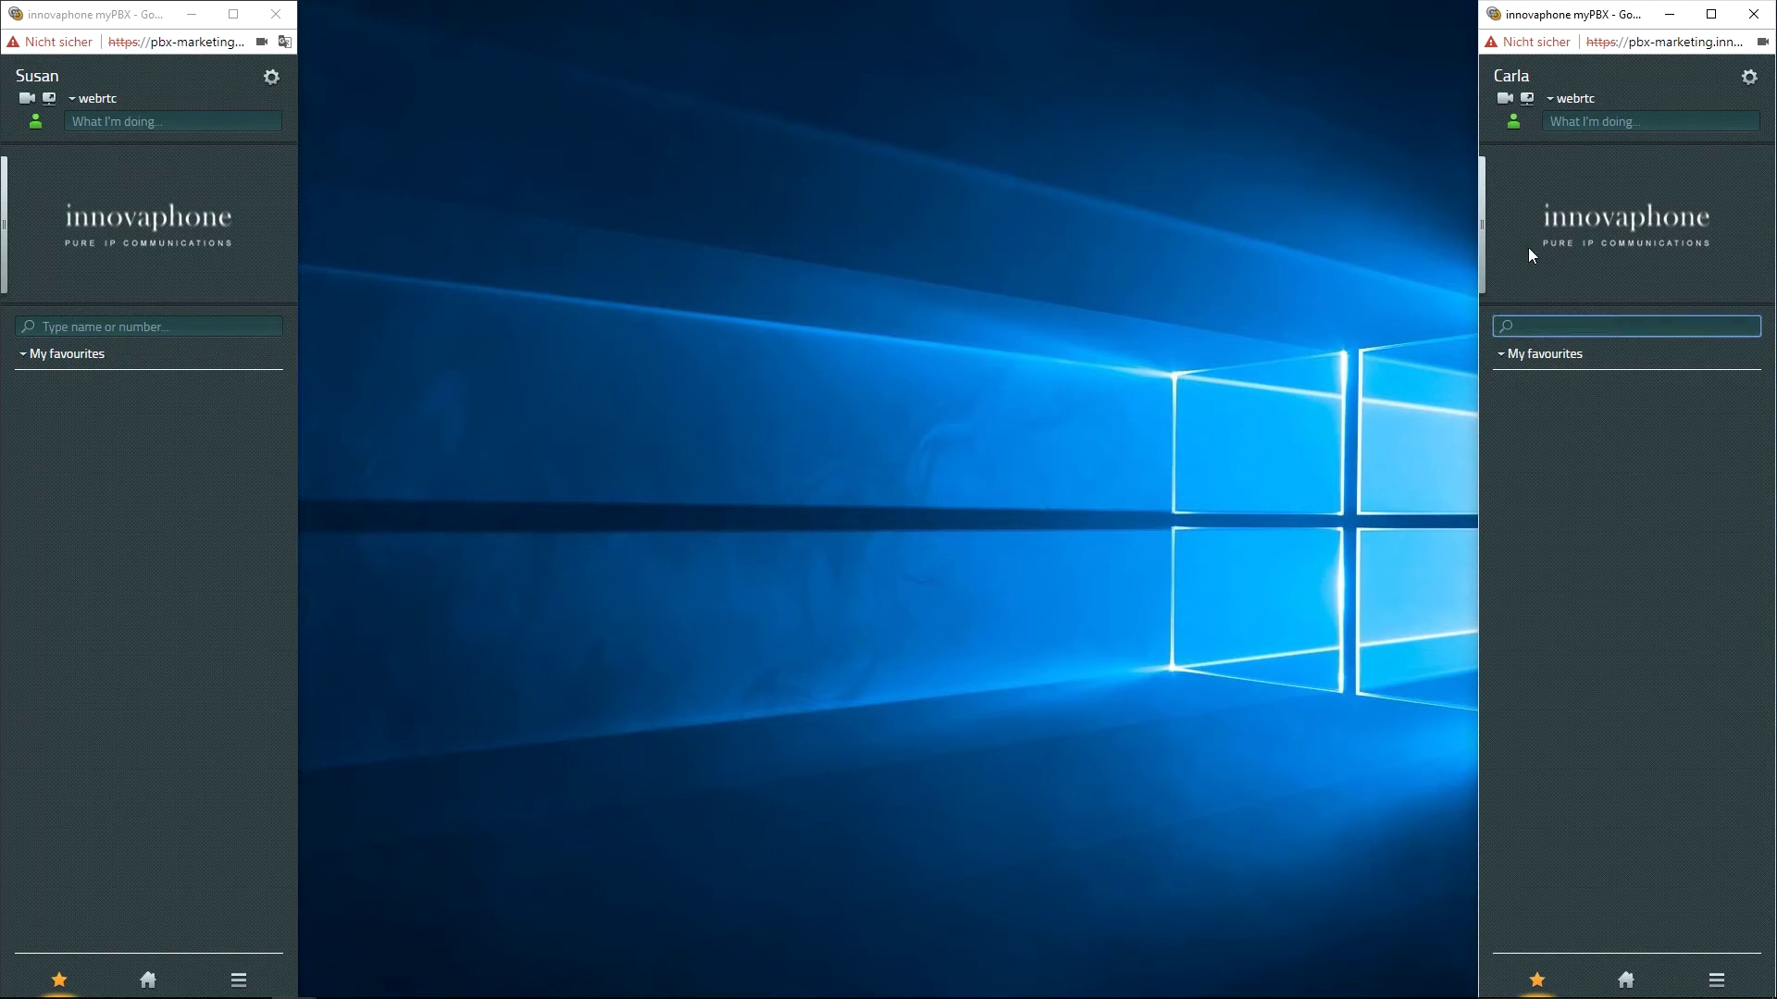
pyautogui.write('susan')
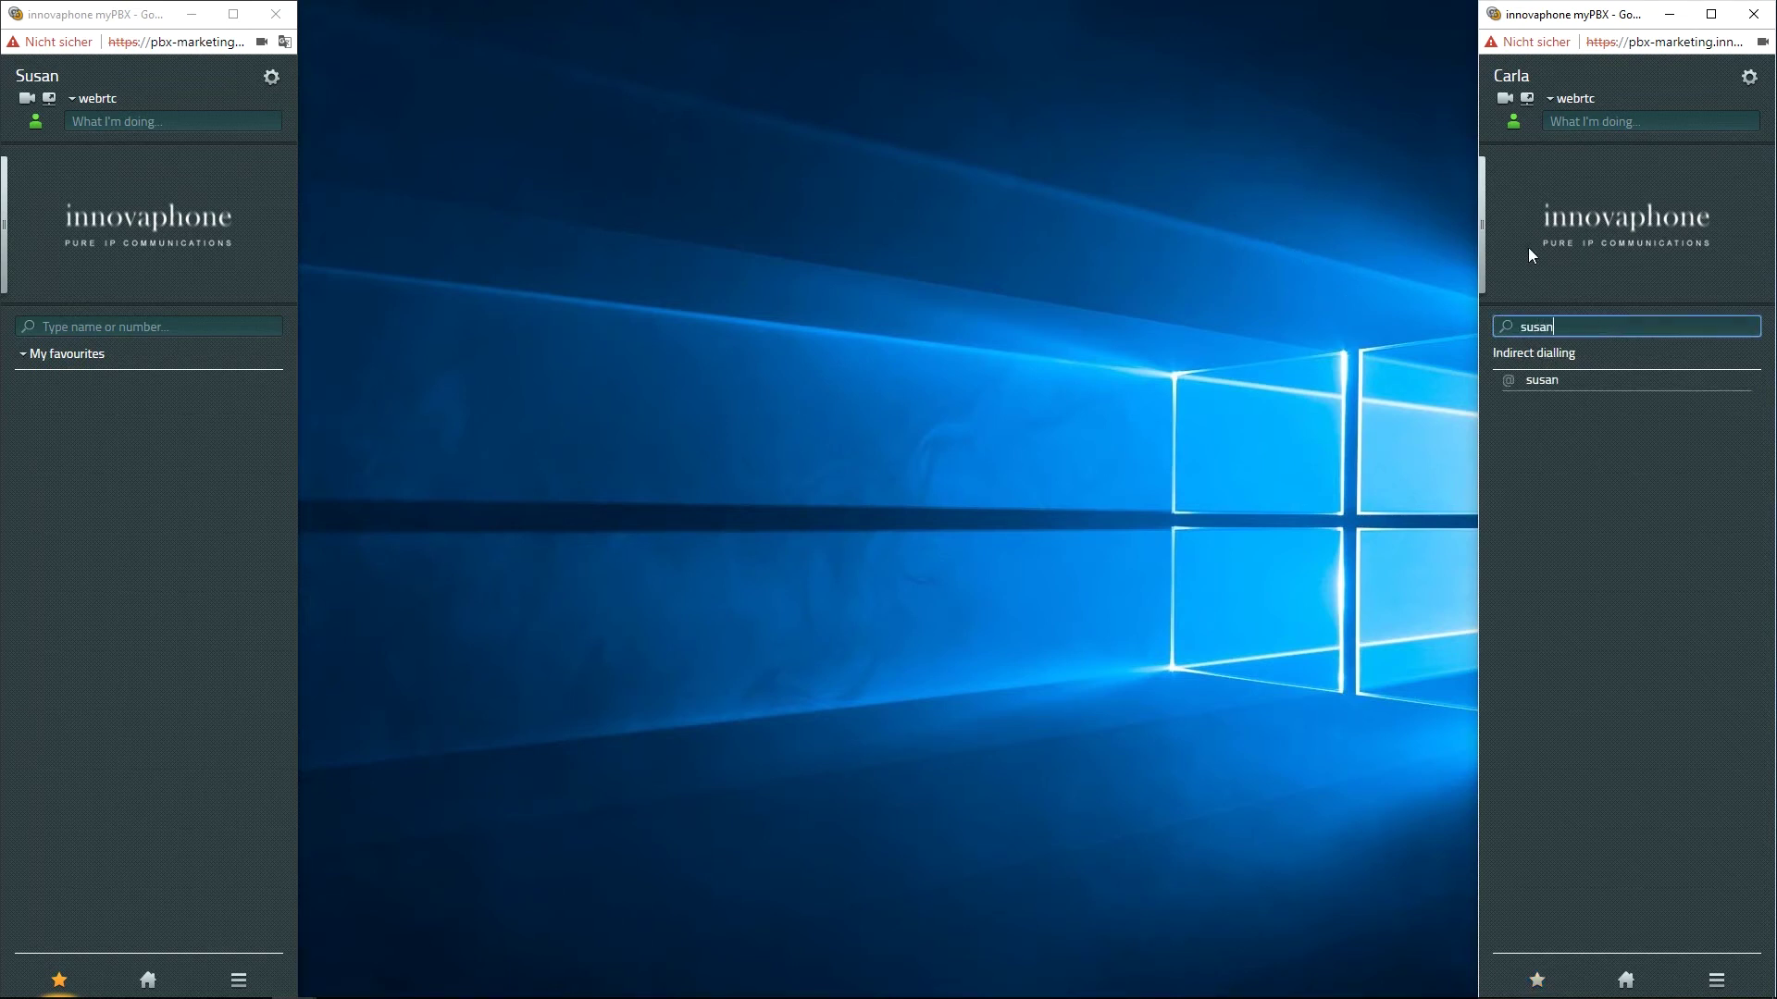
pyautogui.moveTo(1624, 442)
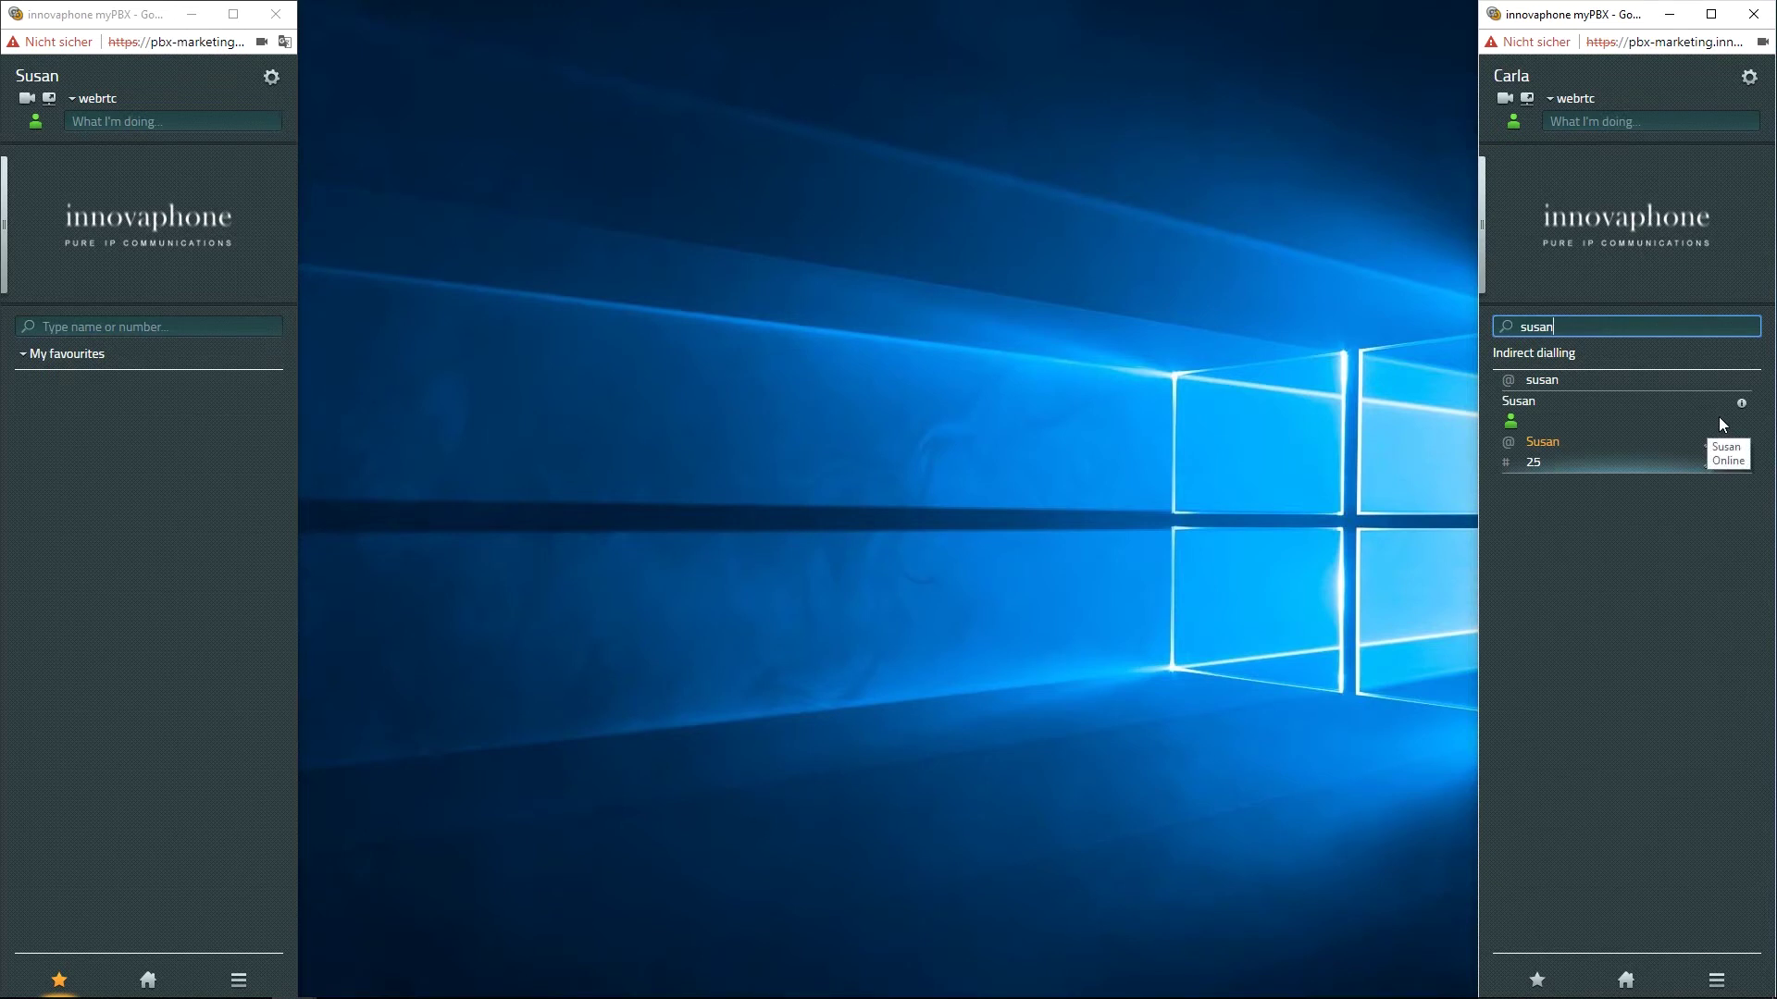
# Start a chat with Susan, join Chat 4 from Susan's client, and arrange both chat windows
pyautogui.moveTo(1725, 461)
pyautogui.click(1727, 452)
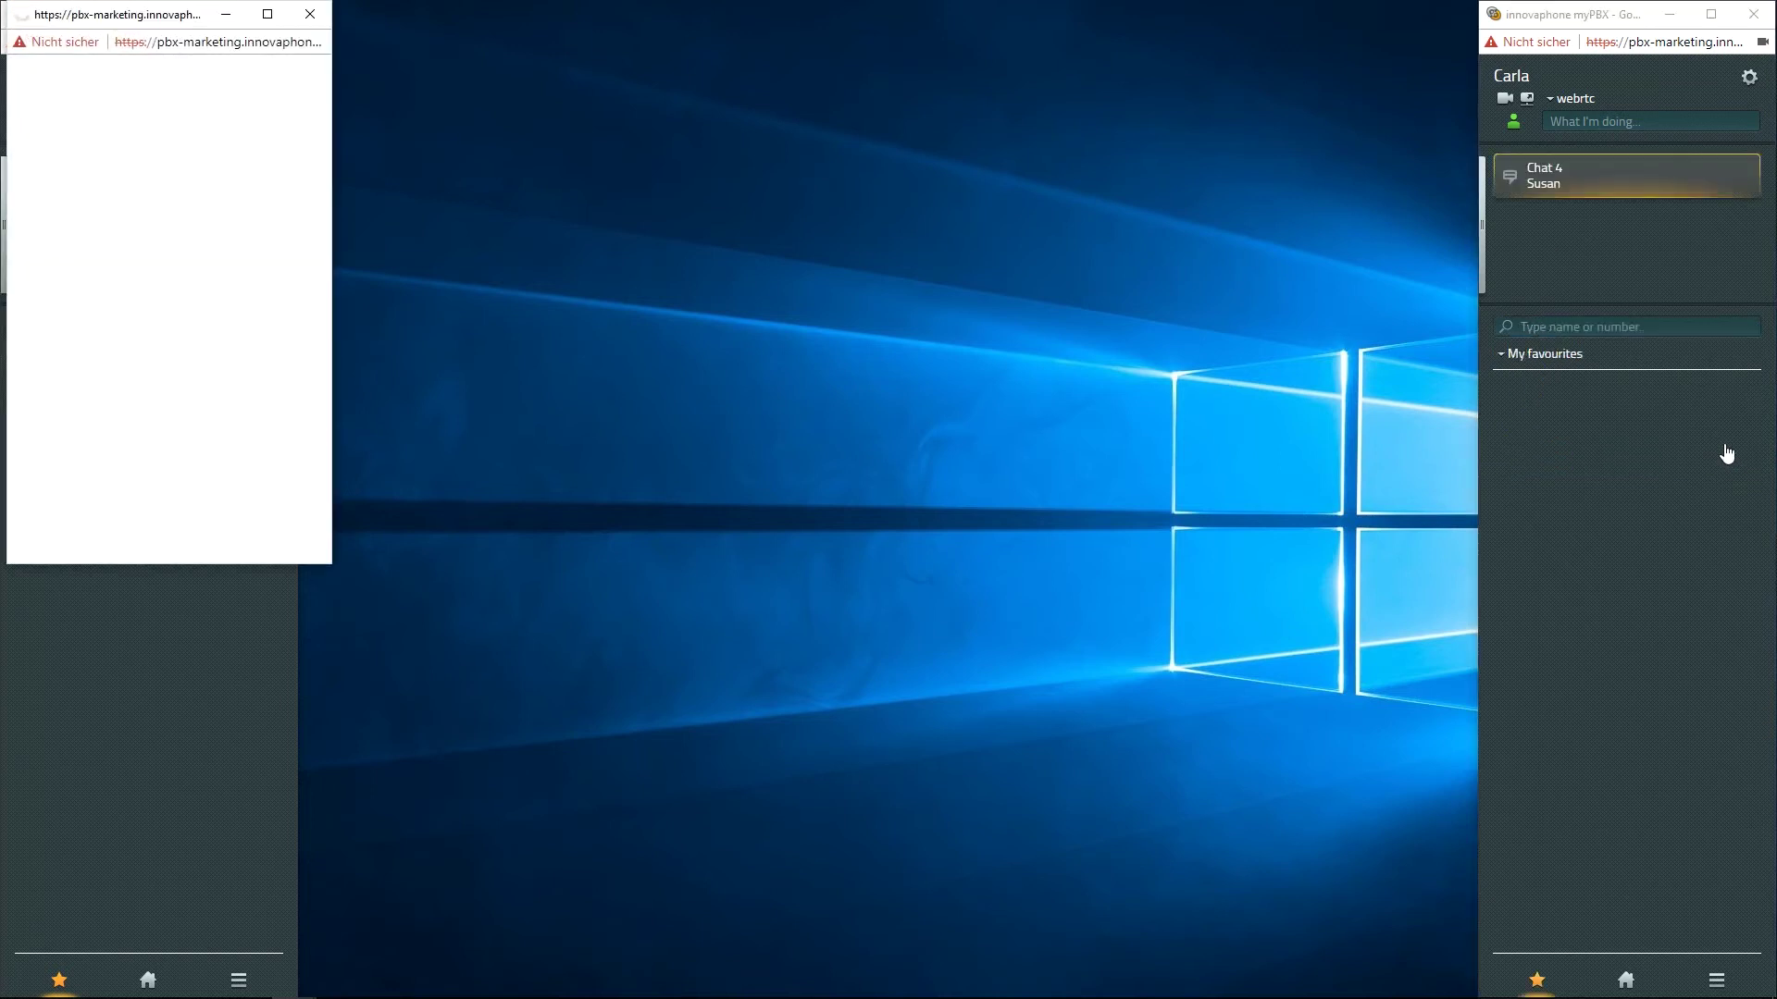
pyautogui.moveTo(139, 15); pyautogui.dragTo(1220, 76)
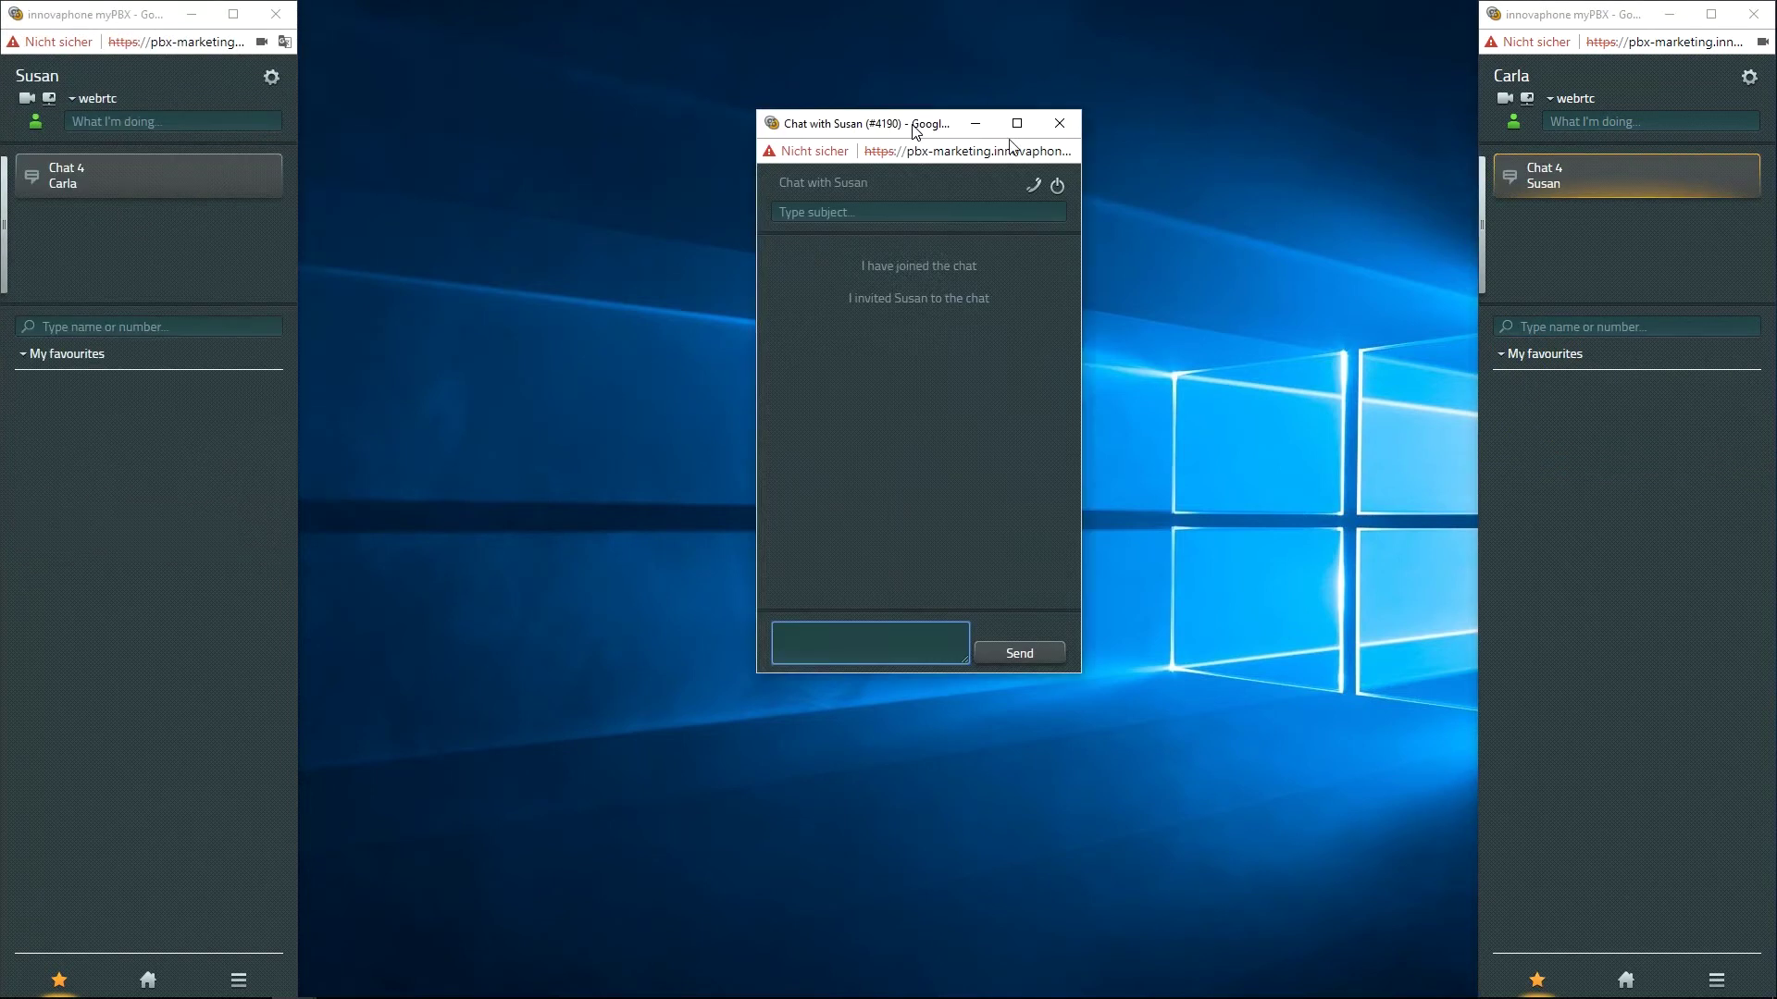
pyautogui.click(156, 174)
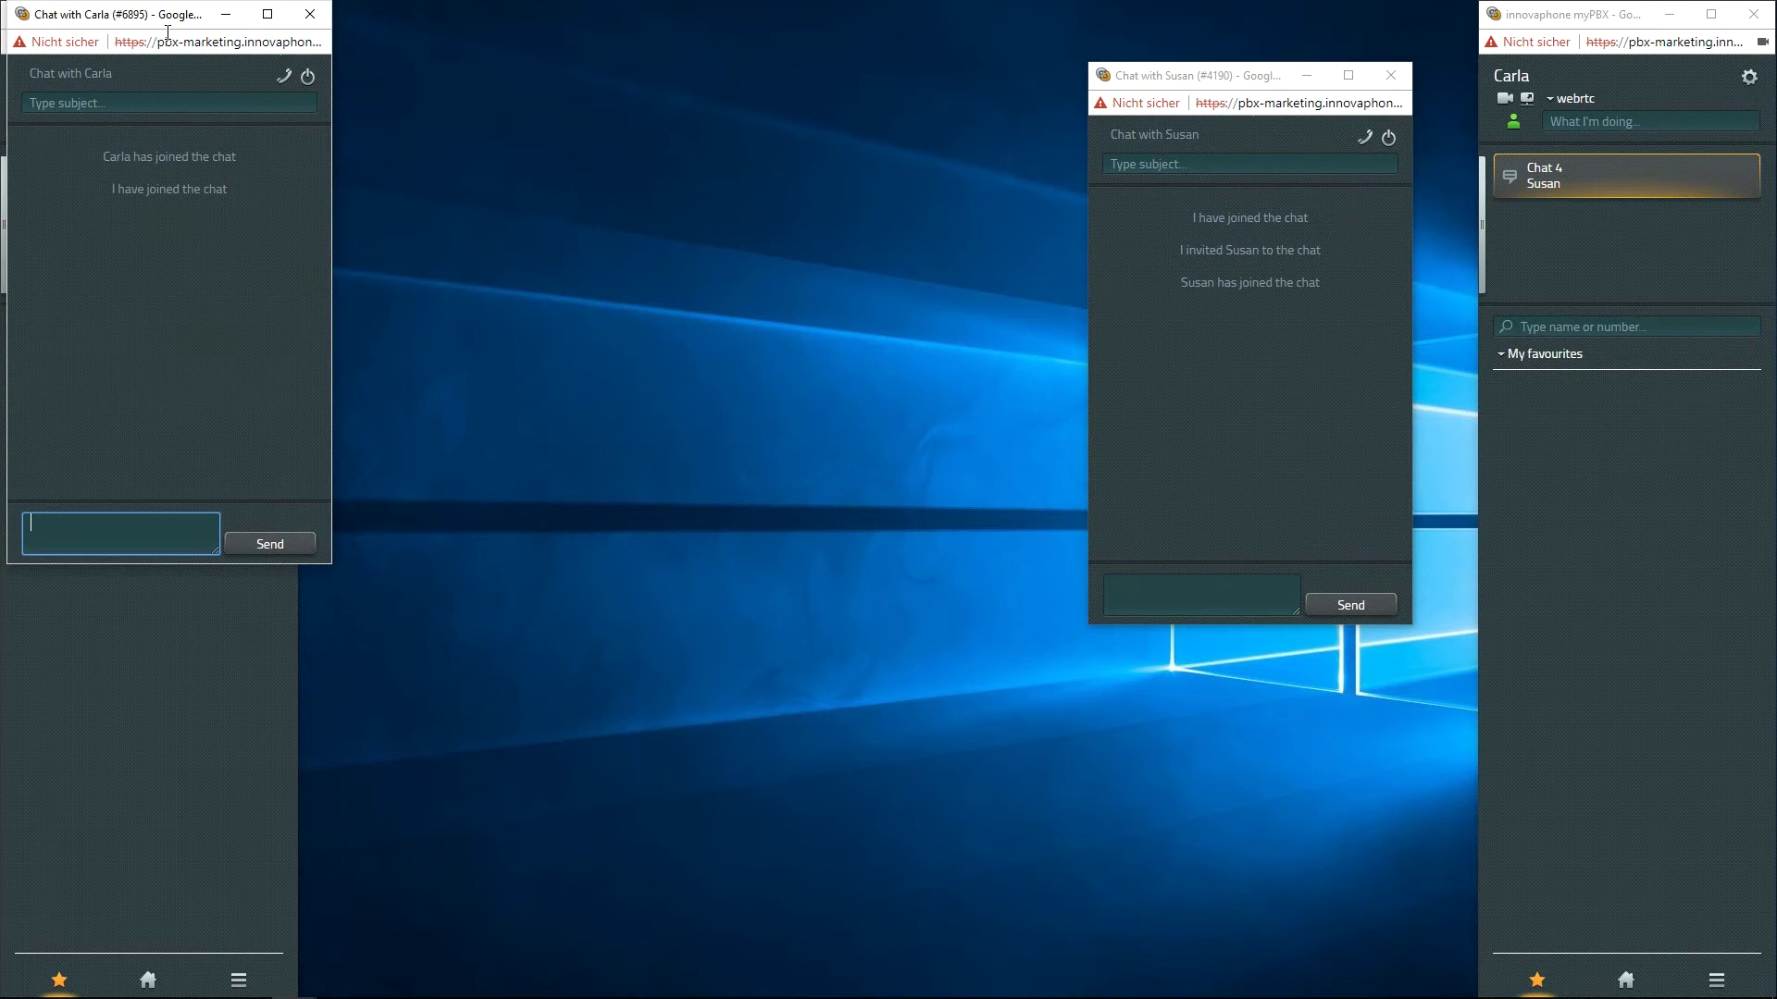
pyautogui.moveTo(125, 14); pyautogui.dragTo(497, 67)
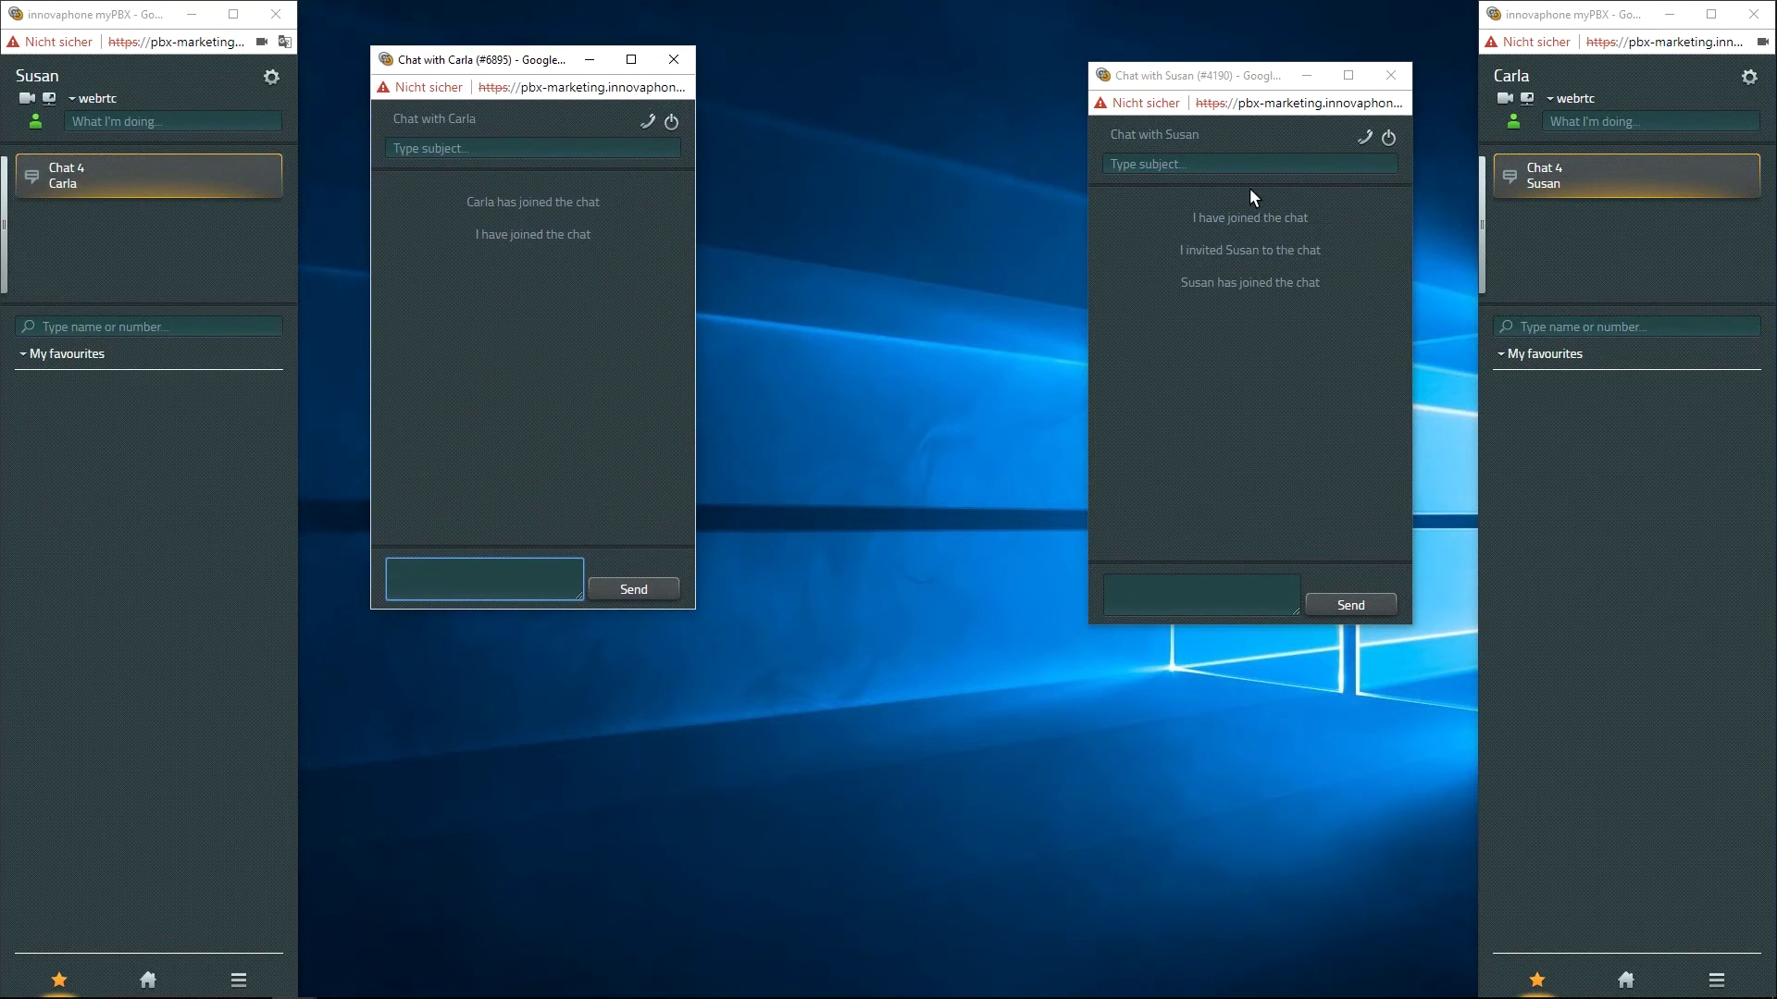
pyautogui.click(1233, 163)
# Enter 'Topic' as the subject in Carla's chat window
pyautogui.click(1224, 163)
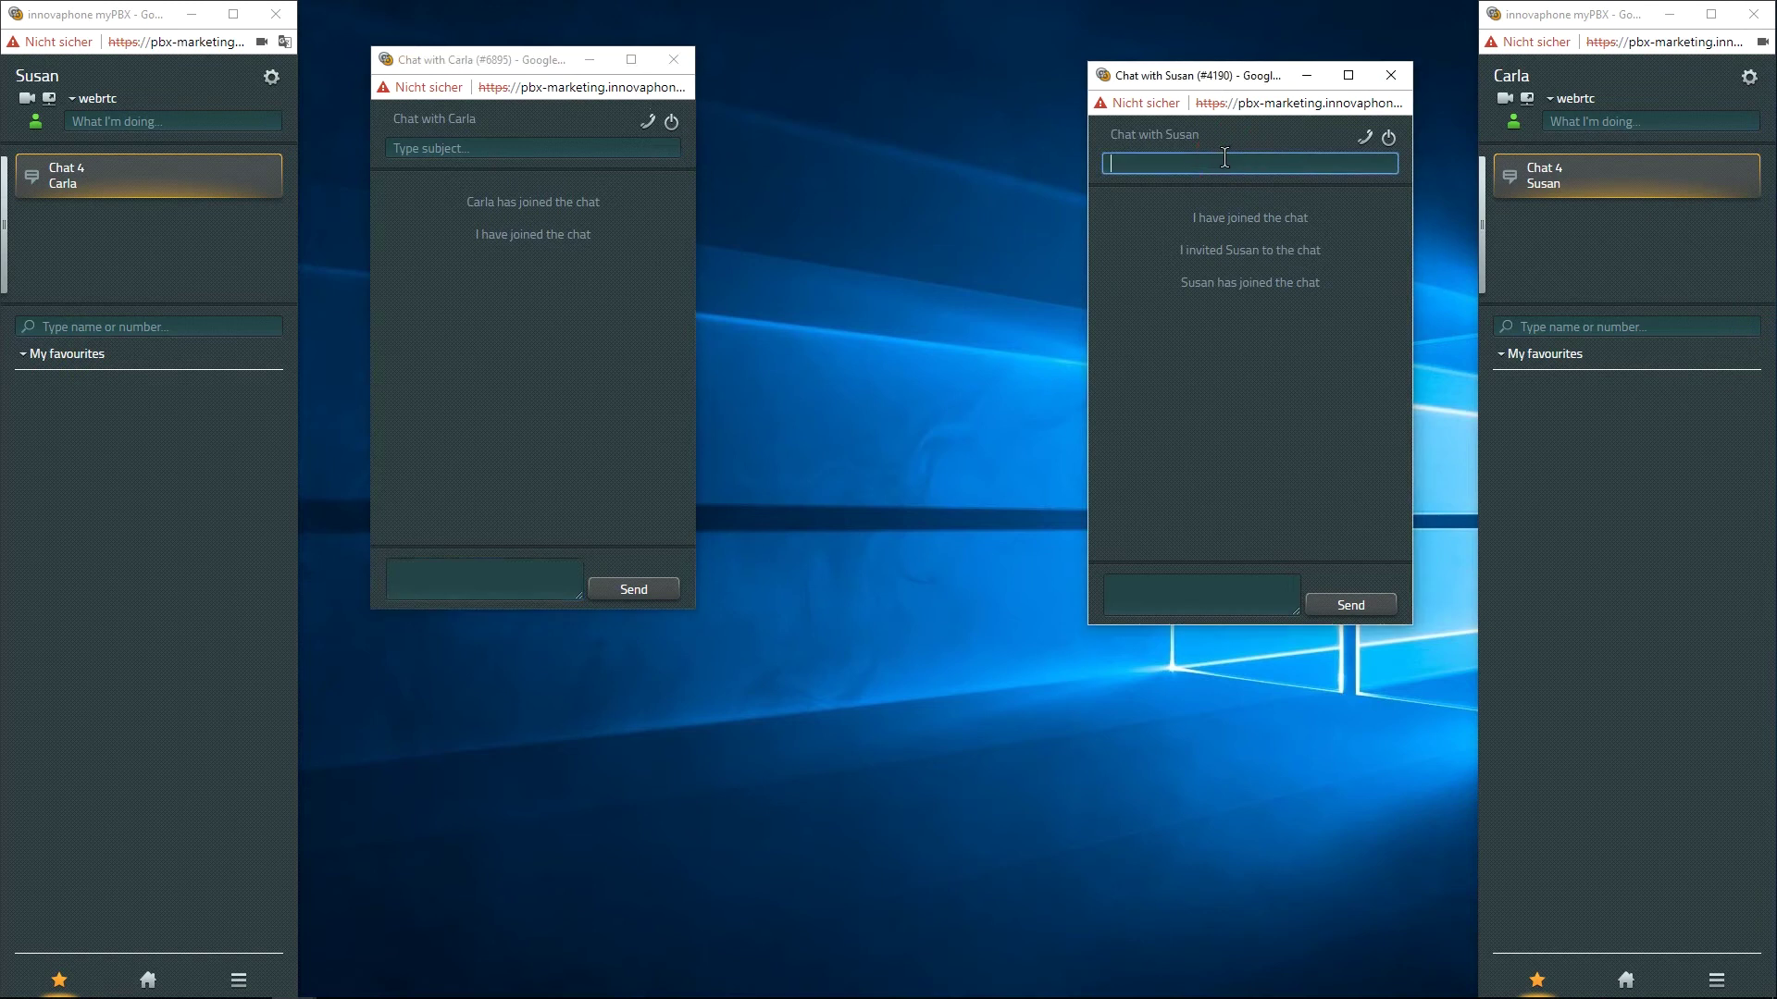
pyautogui.write('Topic')
pyautogui.press('Return')
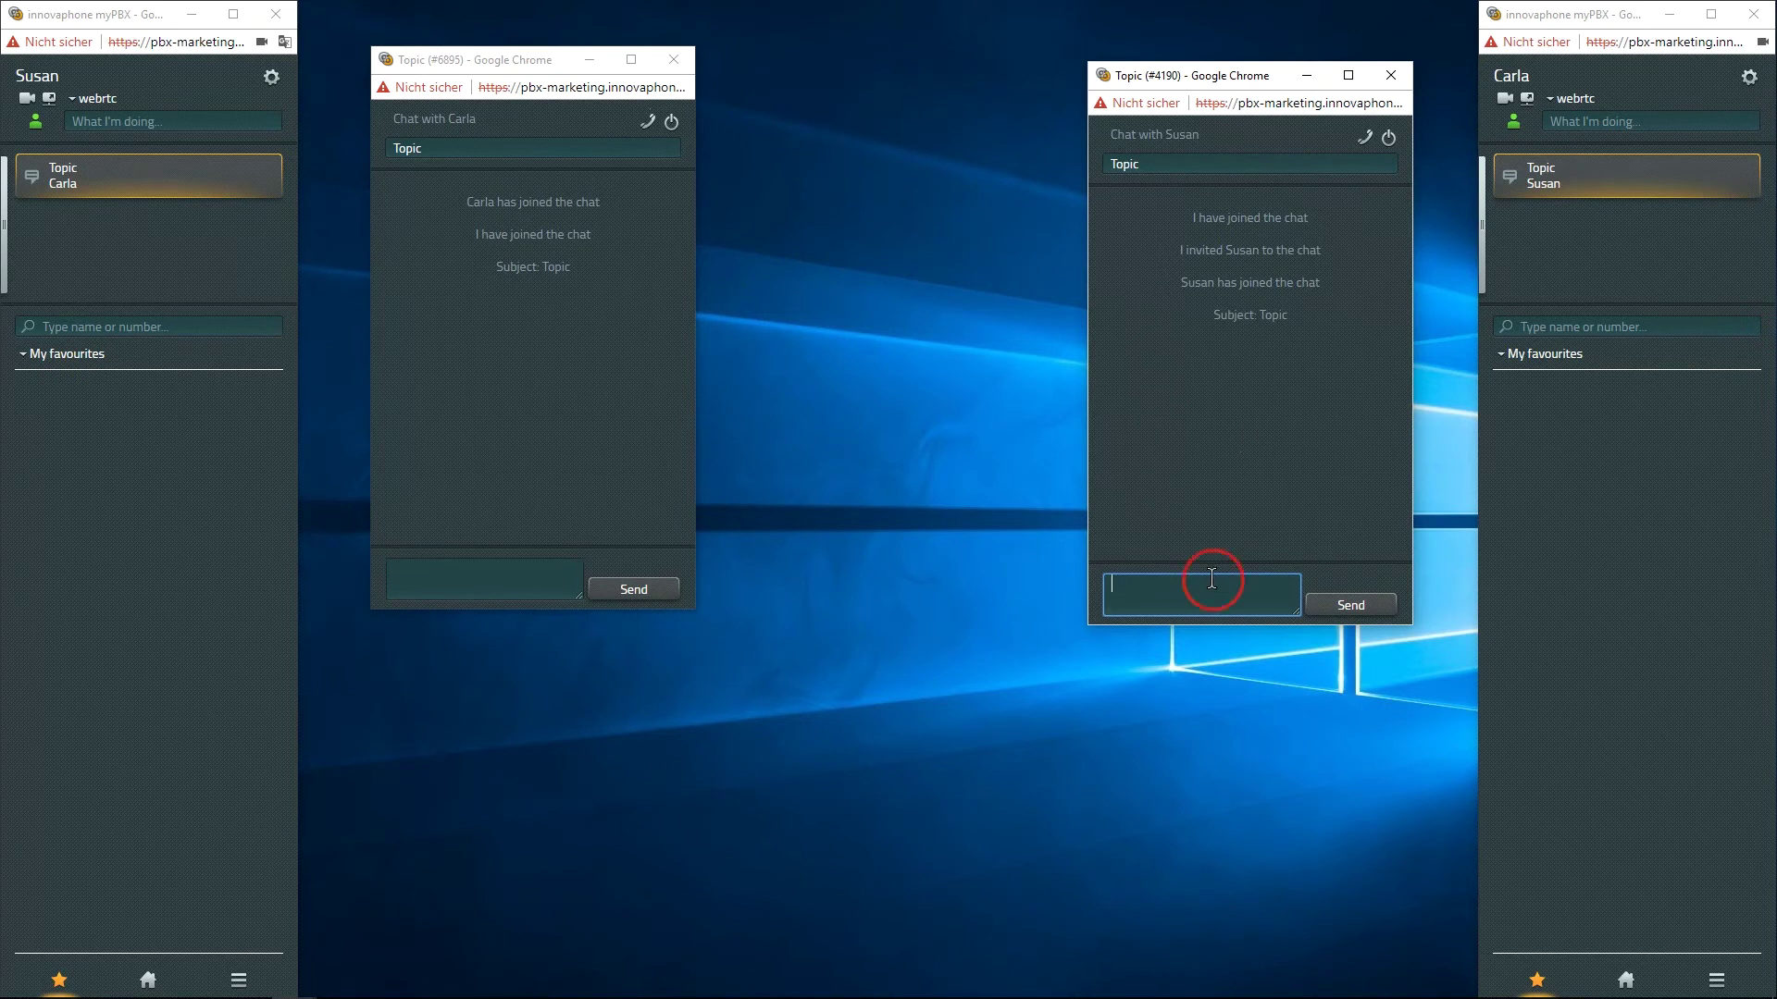
pyautogui.write('hi')
# Send 'hi' from Carla, then 'hey' and a smiley from Susan
pyautogui.press('Return')
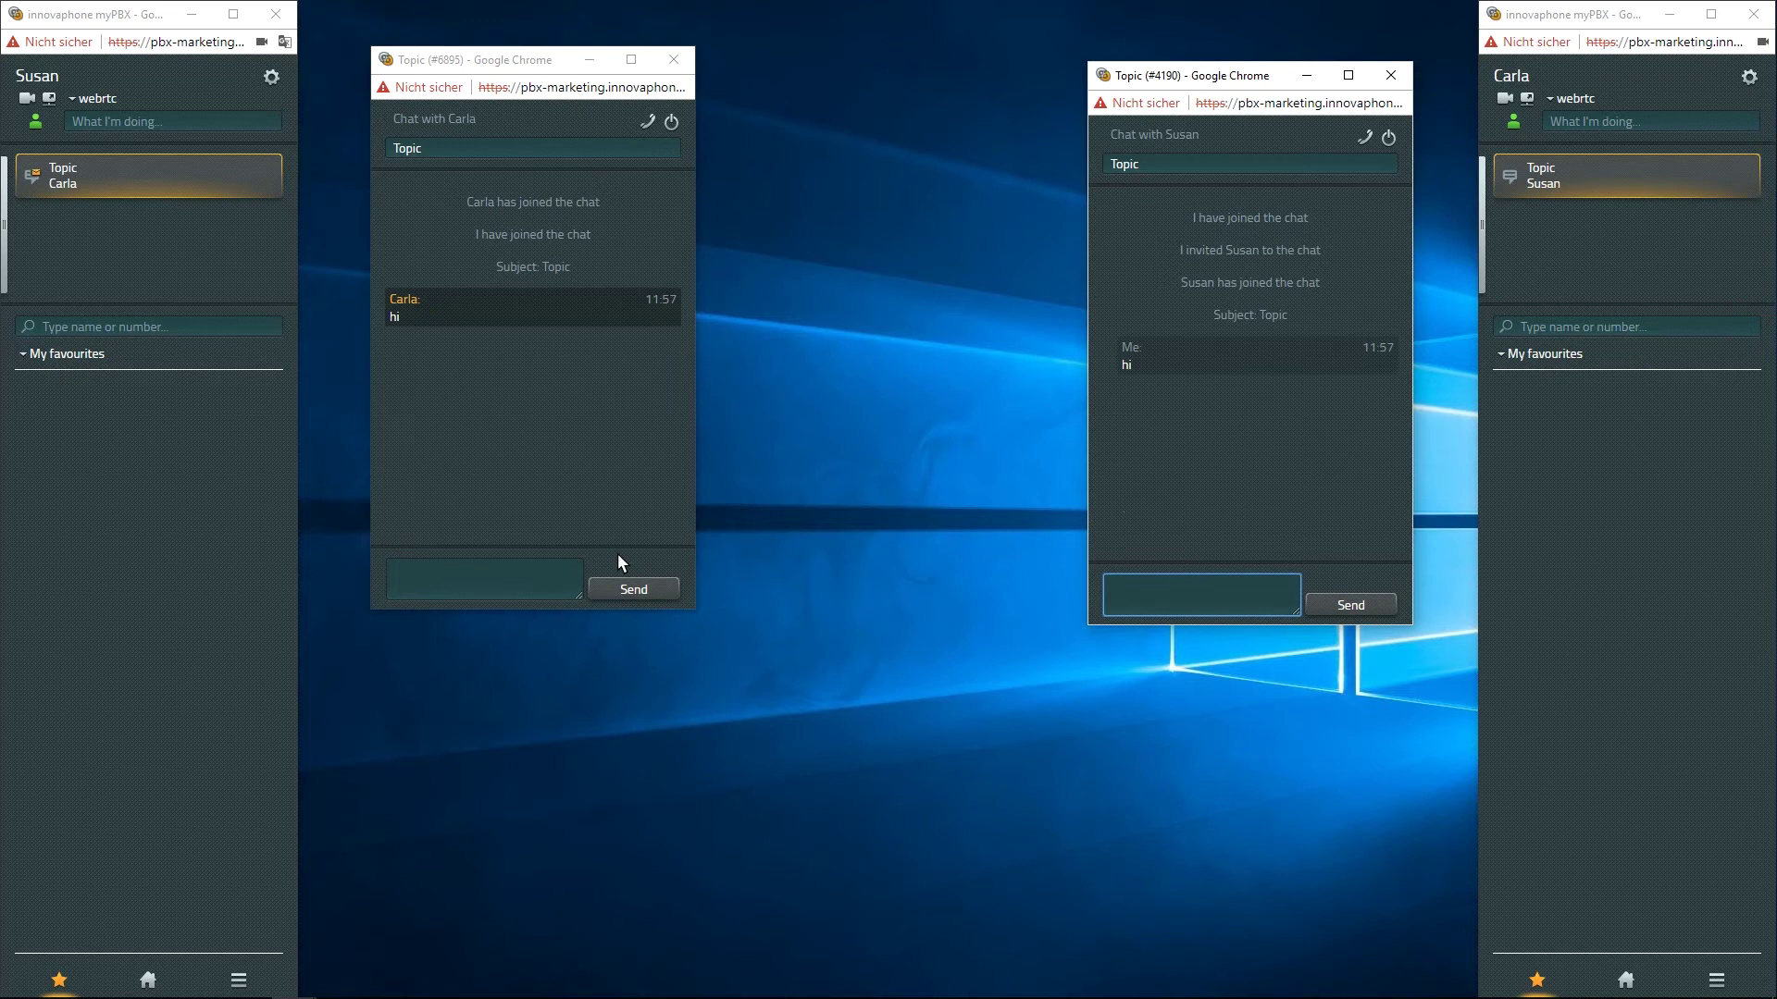
pyautogui.click(552, 589)
pyautogui.write('he')
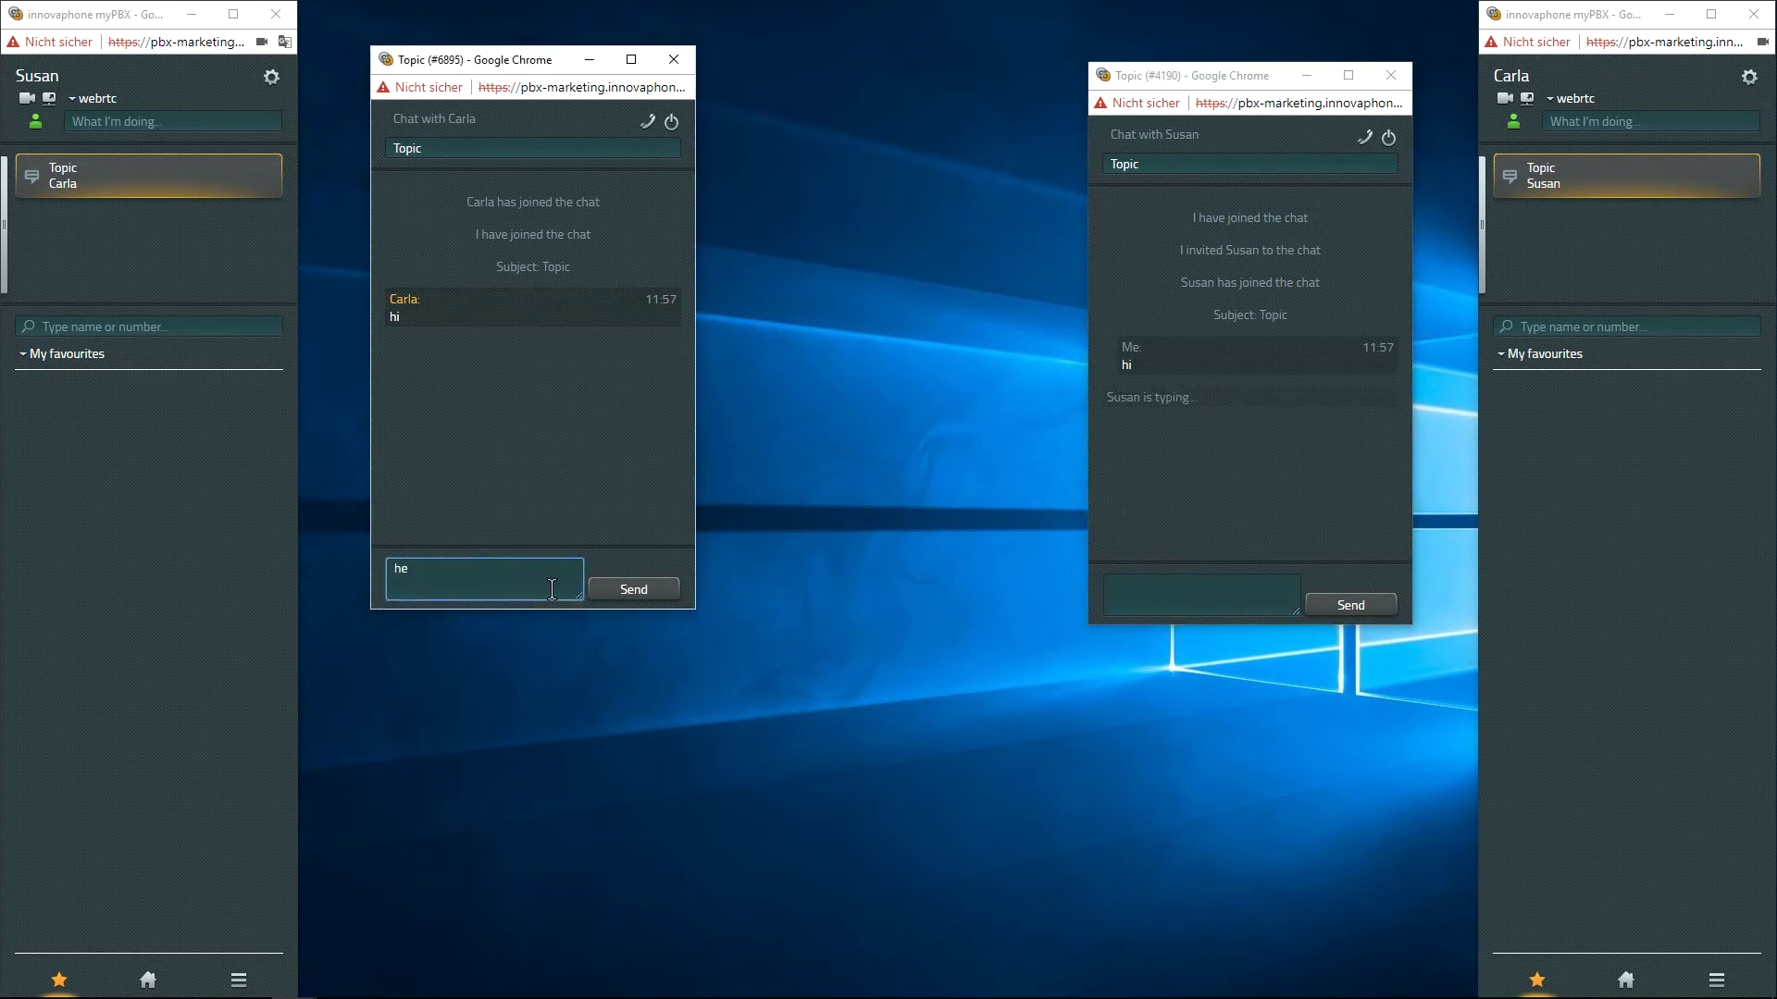
pyautogui.write('y')
pyautogui.press('Return')
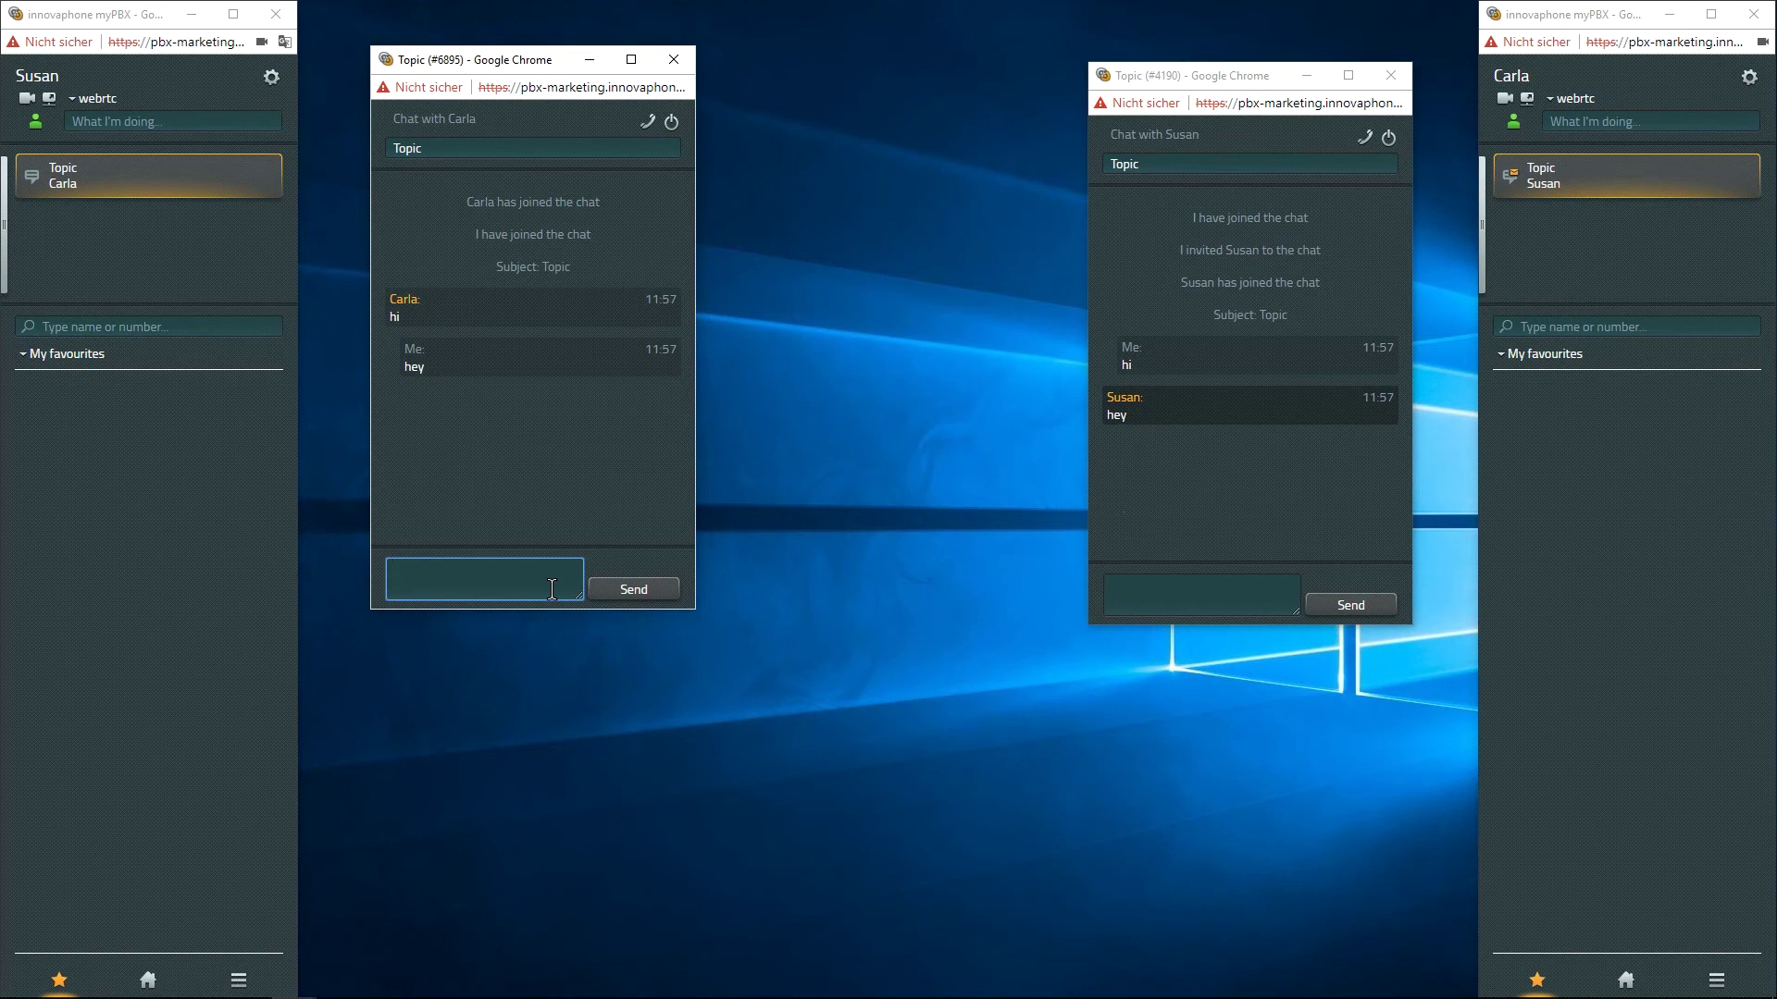
pyautogui.write(',')
pyautogui.press('Return')
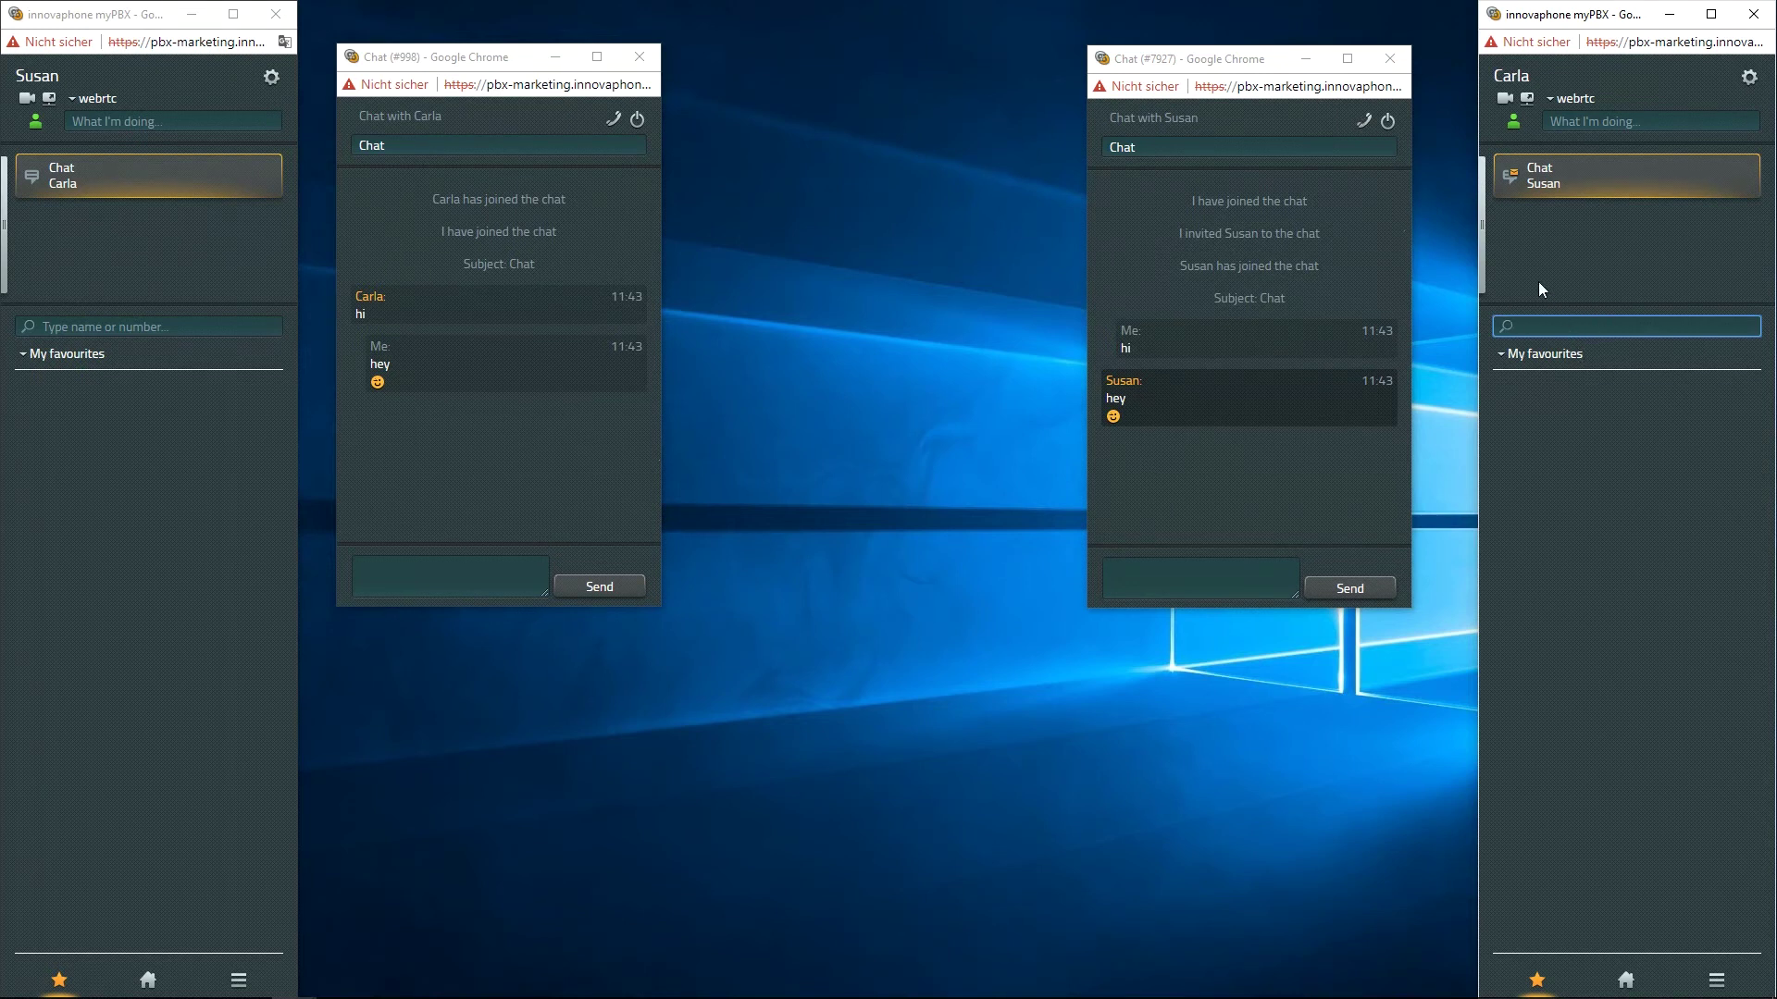
pyautogui.write('susan')
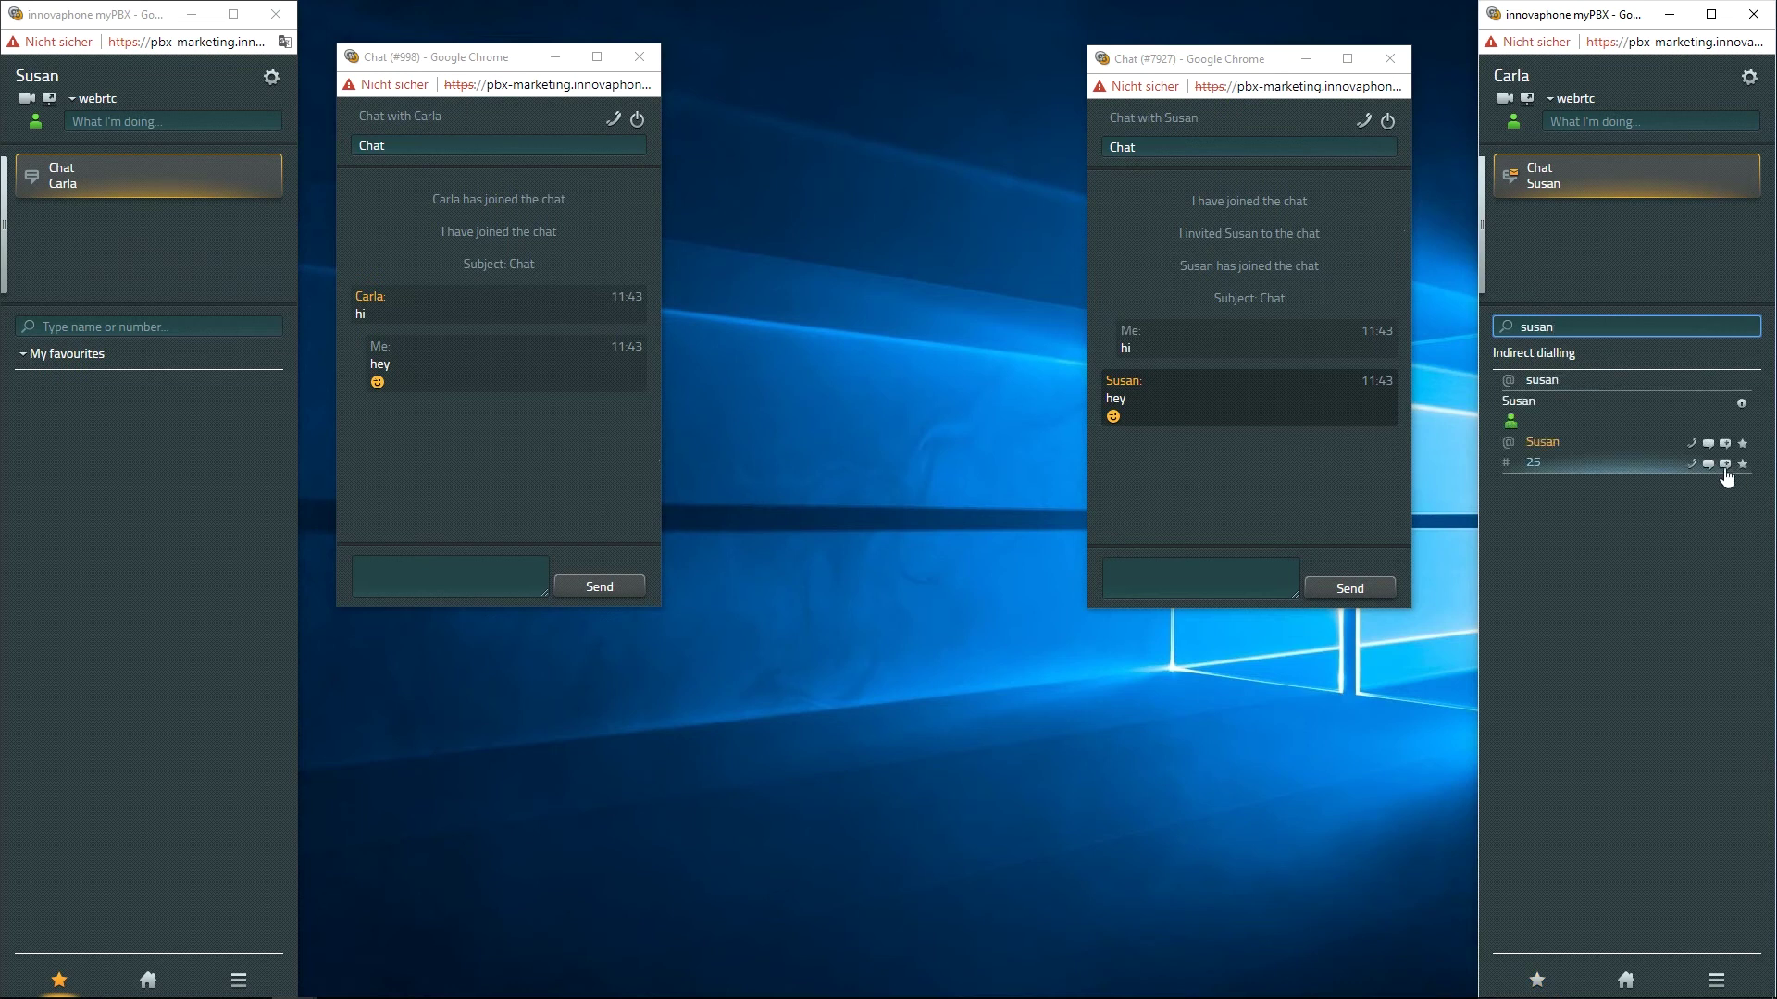
# Call Susan from Carla's search results and accept the call on Susan's client
pyautogui.click(1703, 446)
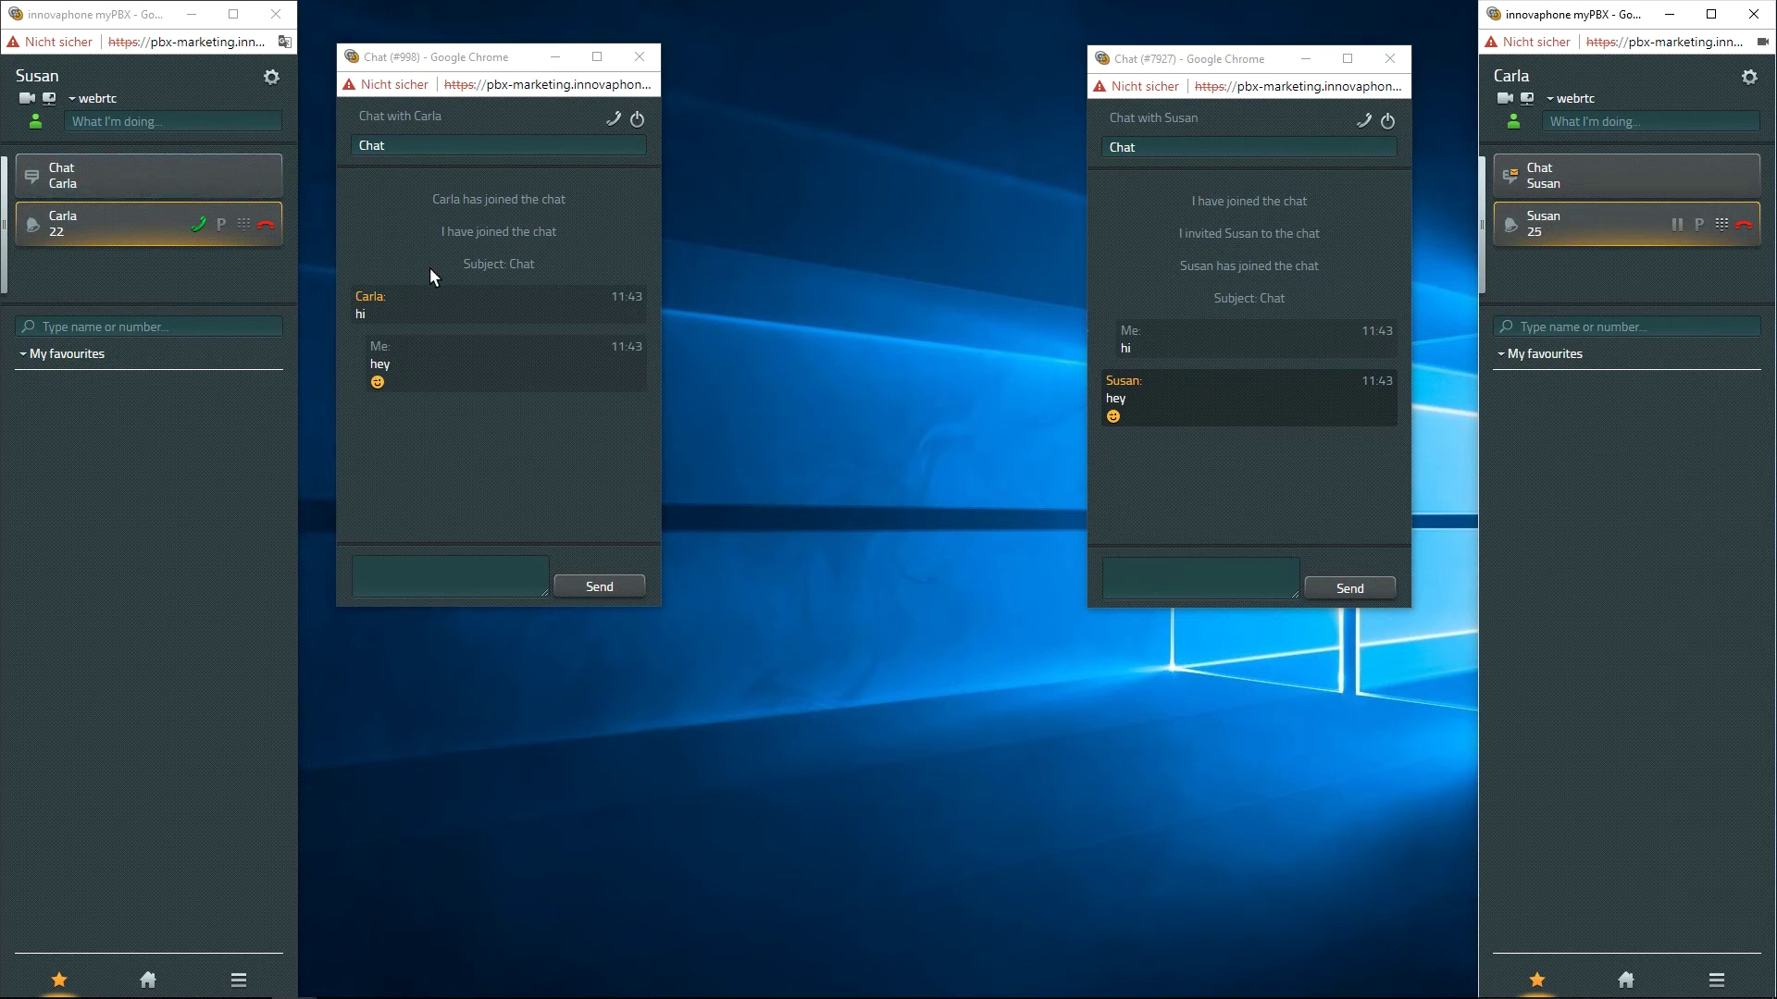
pyautogui.click(200, 224)
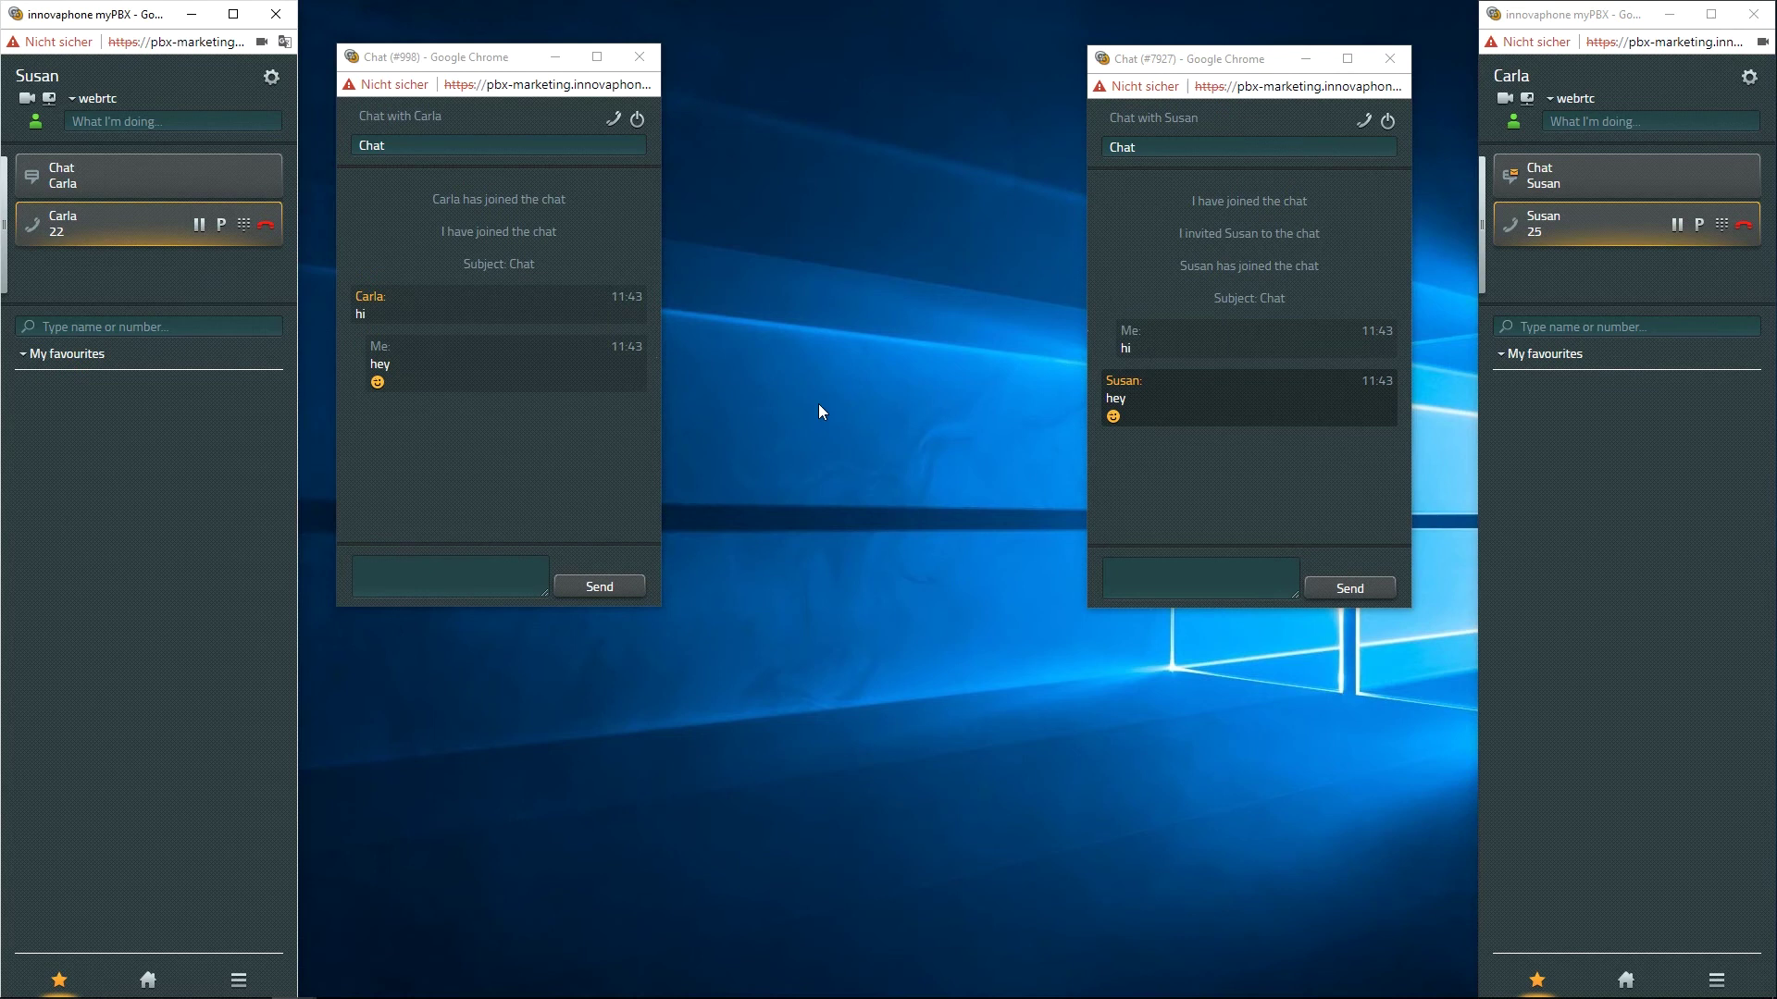
# Close Susan's and Carla's chat windows while the call stays connected
pyautogui.click(639, 57)
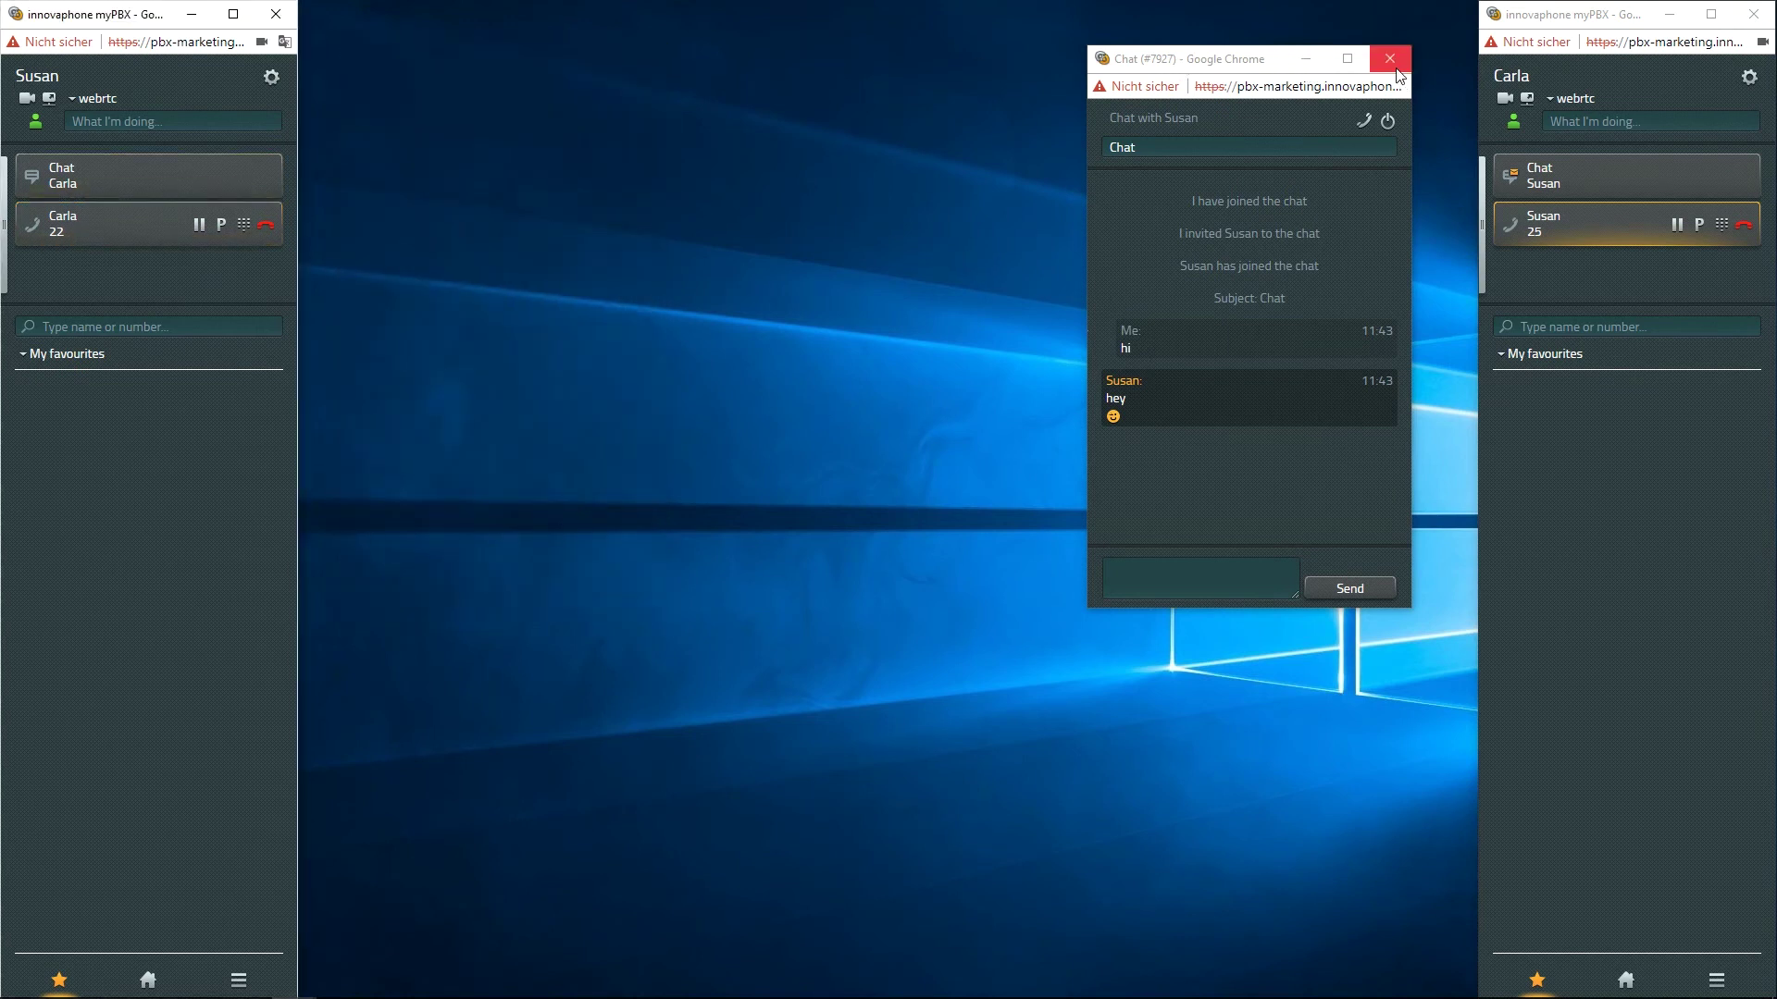
pyautogui.click(1390, 58)
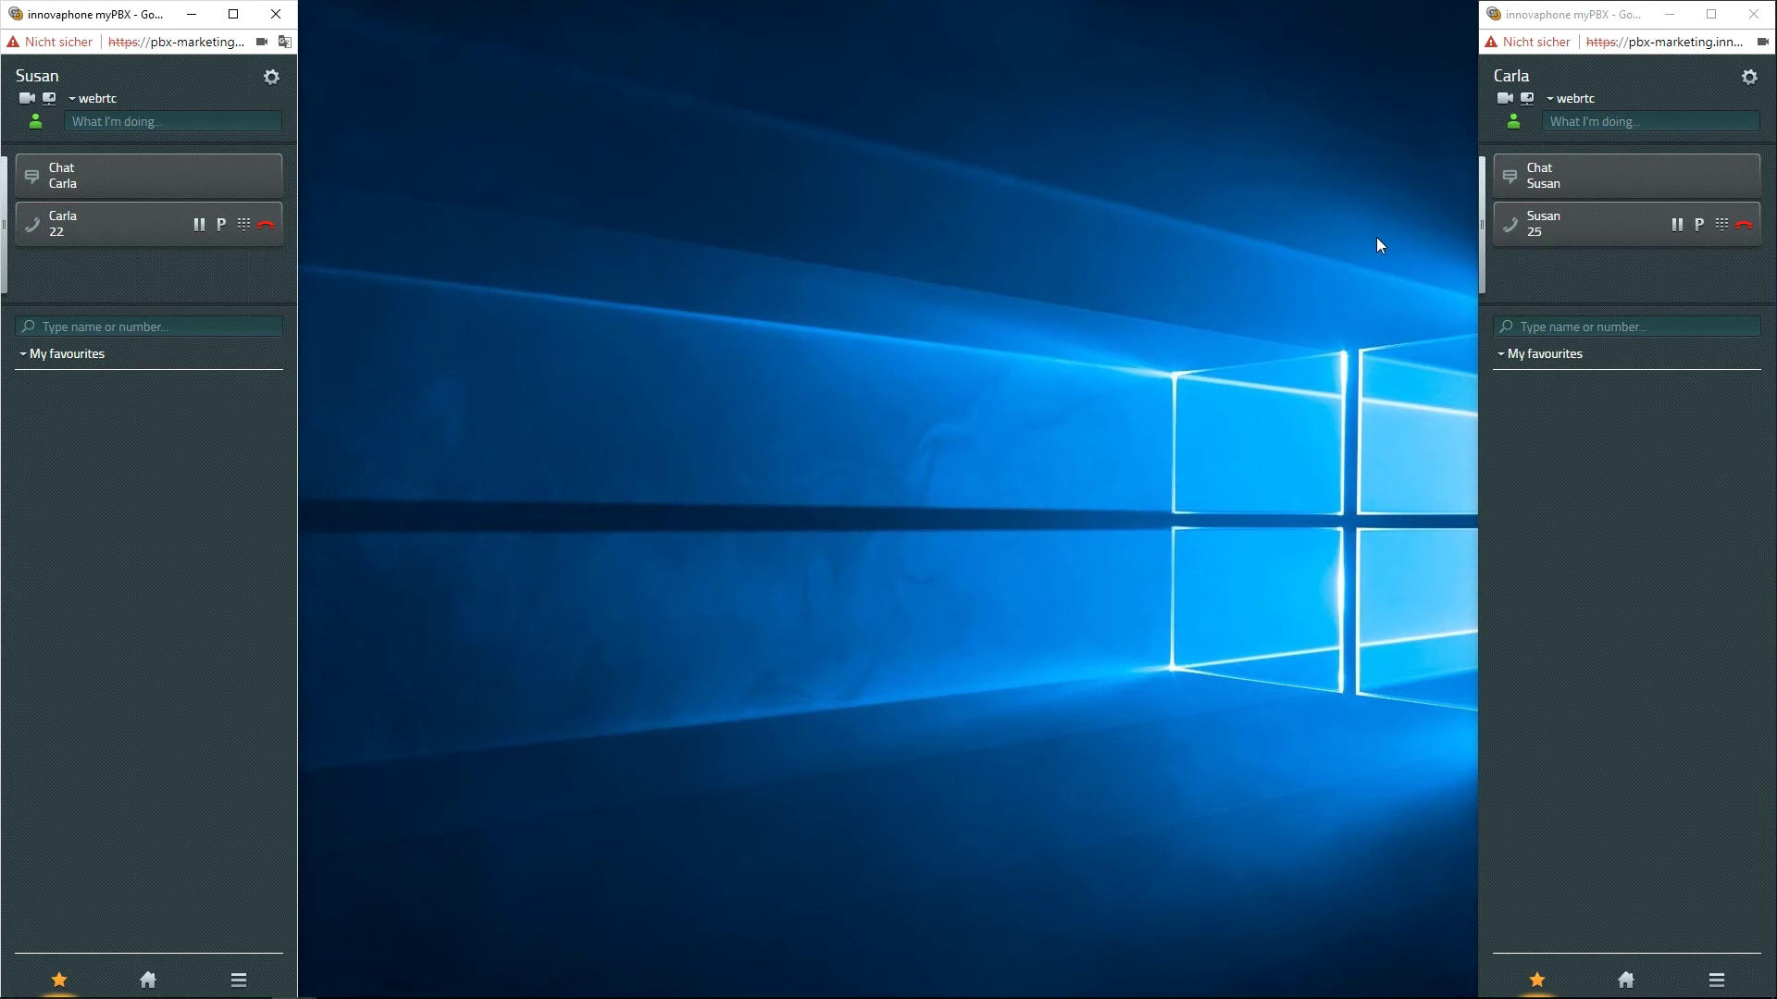
pyautogui.click(1596, 139)
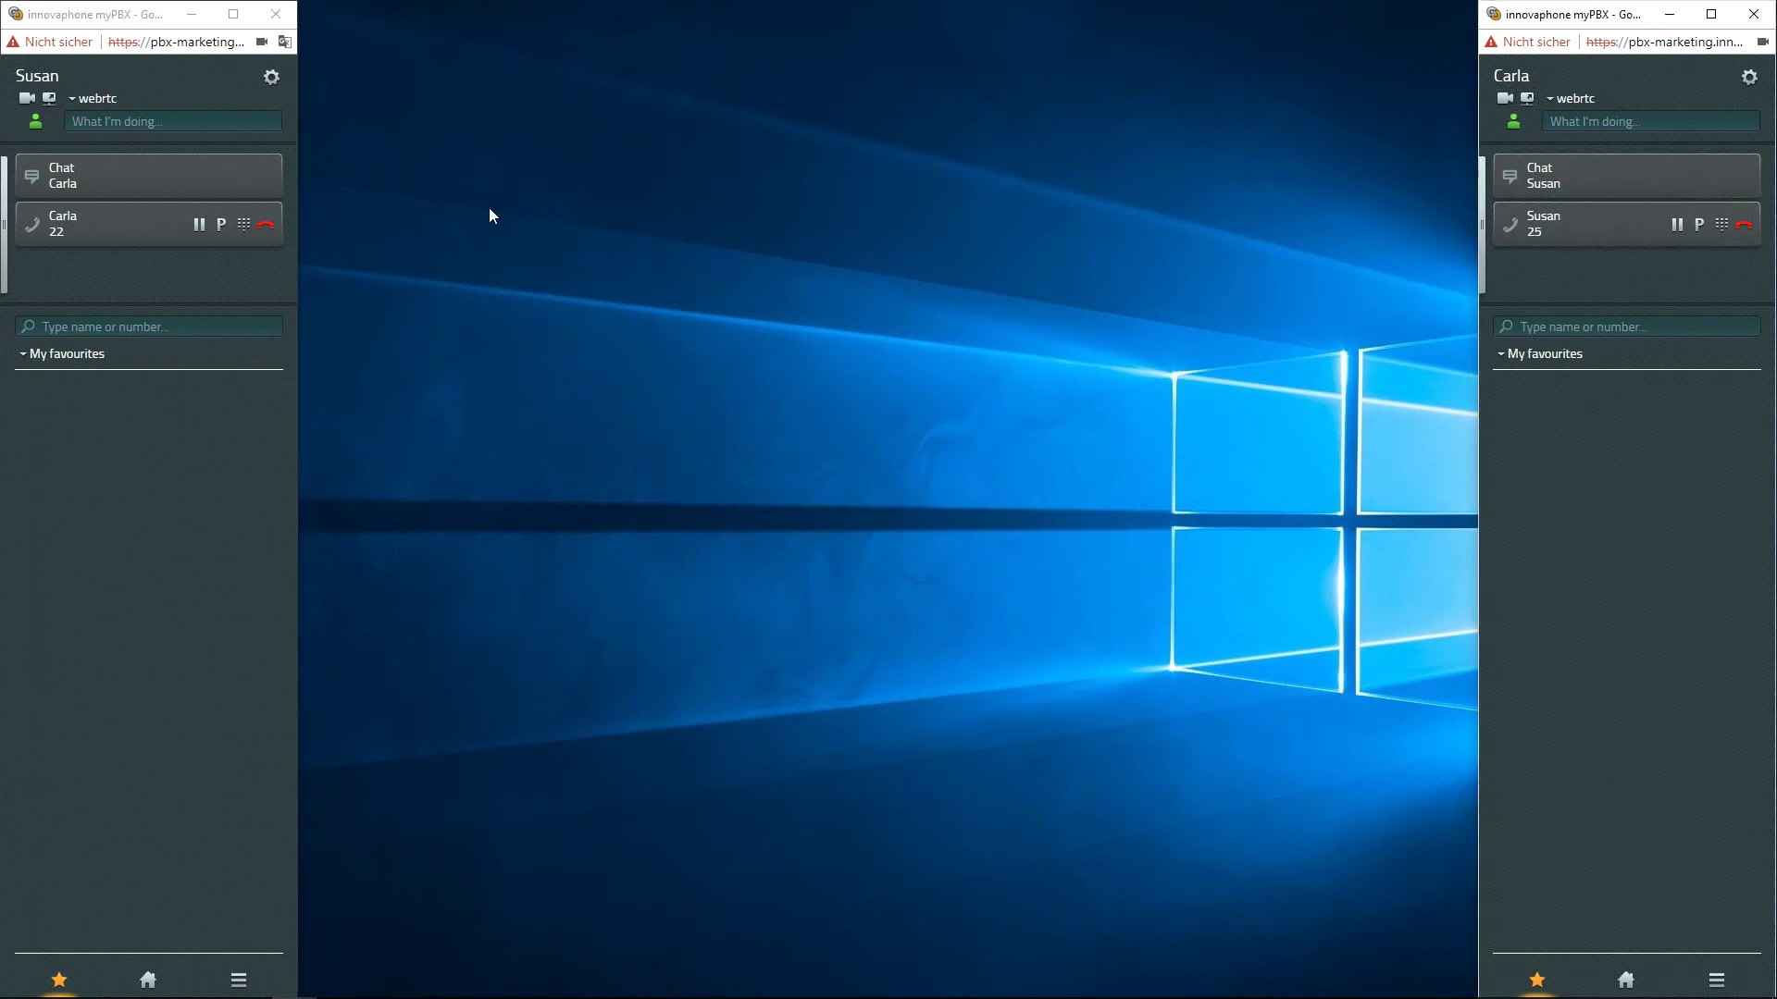
# Add video to the call, then undock Carla's and Susan's video and move both windows centrally
pyautogui.click(28, 98)
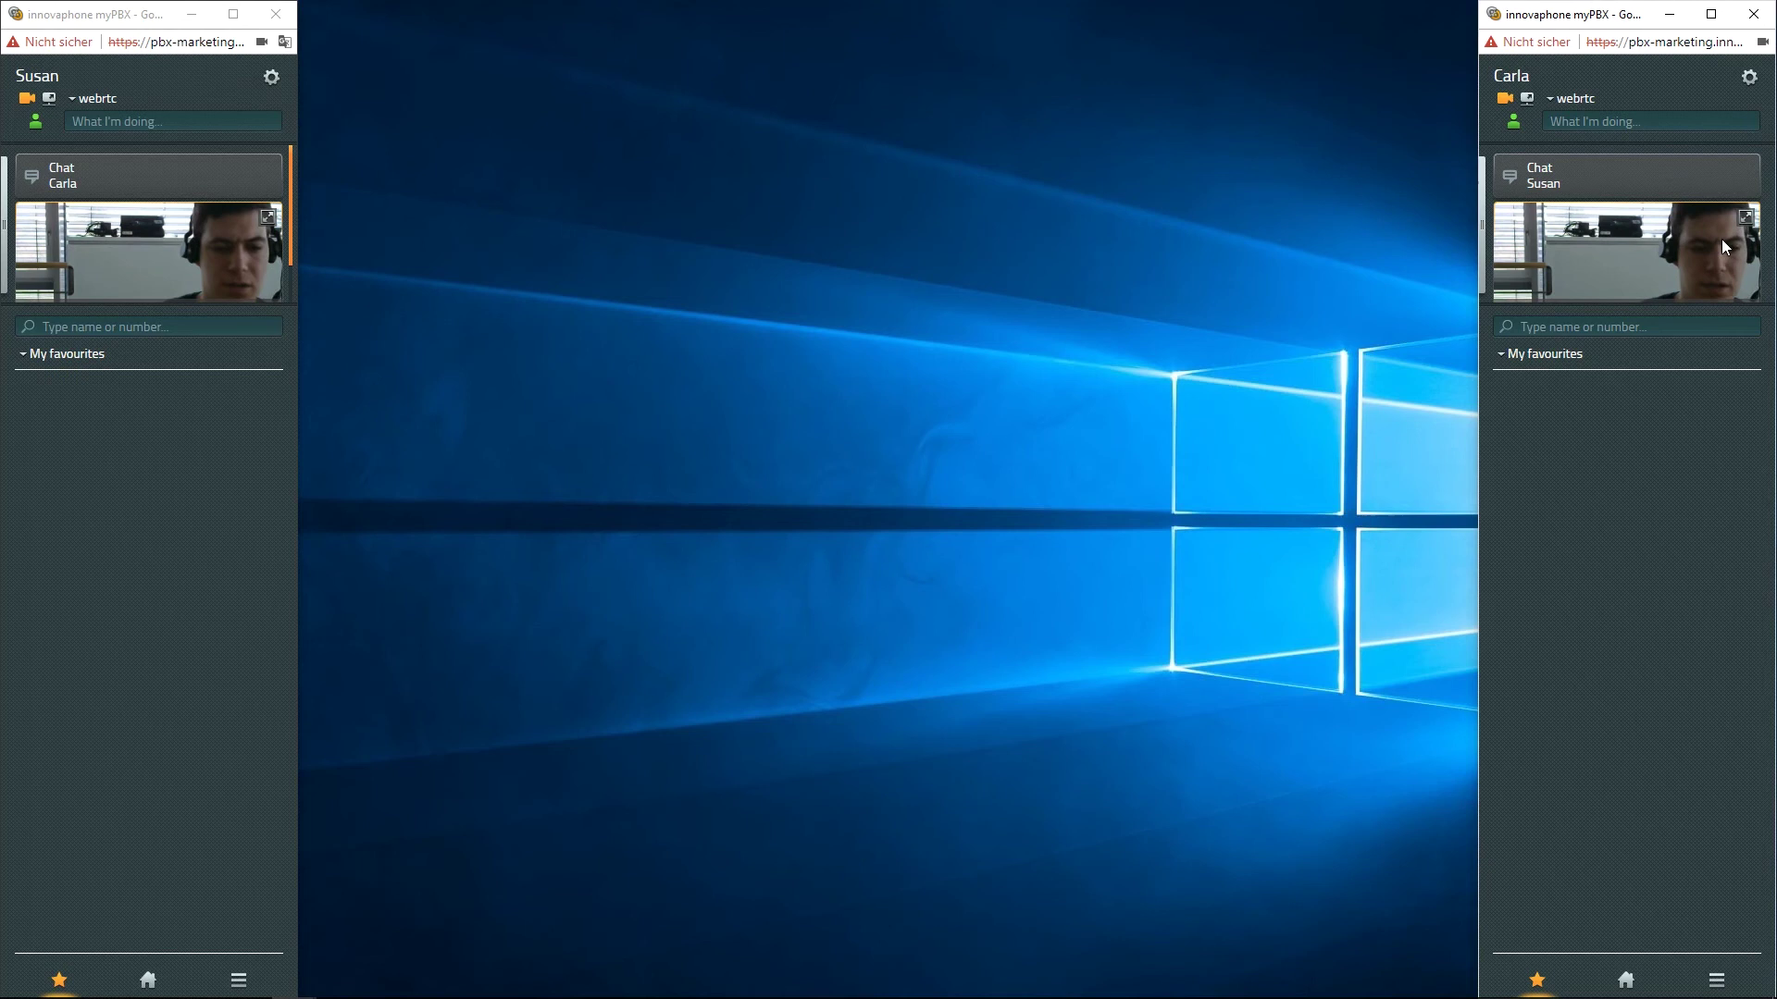
pyautogui.click(1742, 227)
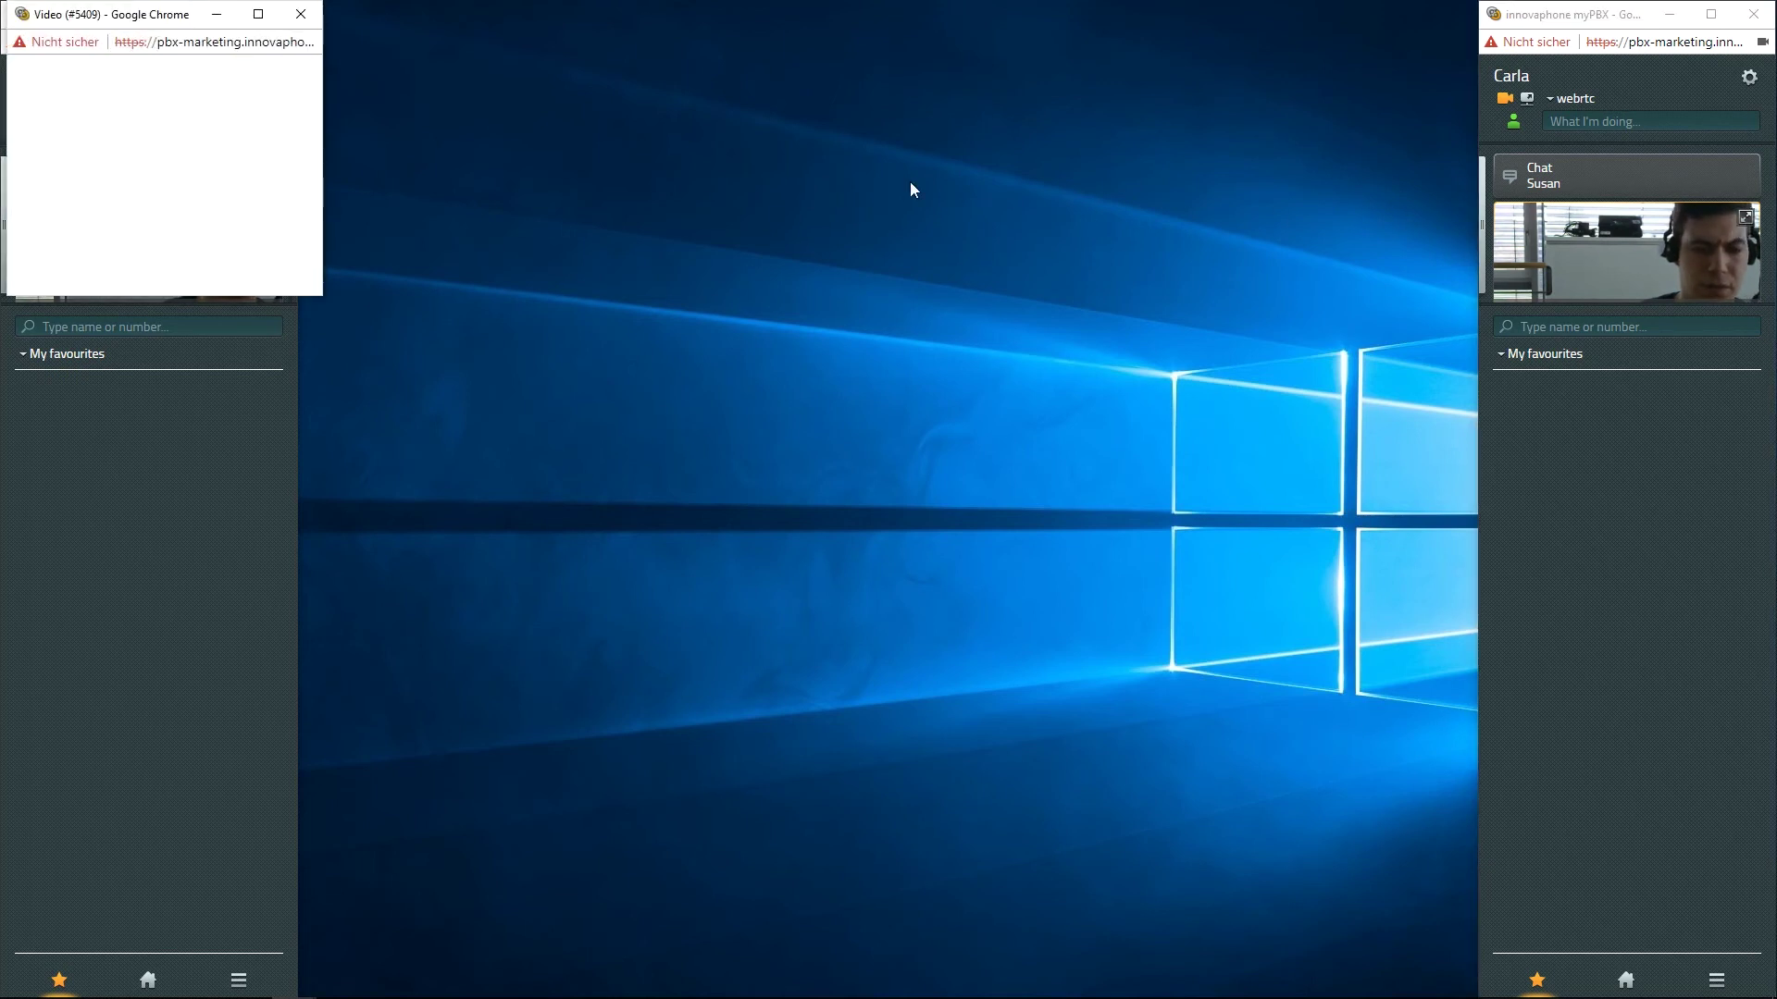
pyautogui.moveTo(180, 18); pyautogui.dragTo(1237, 111)
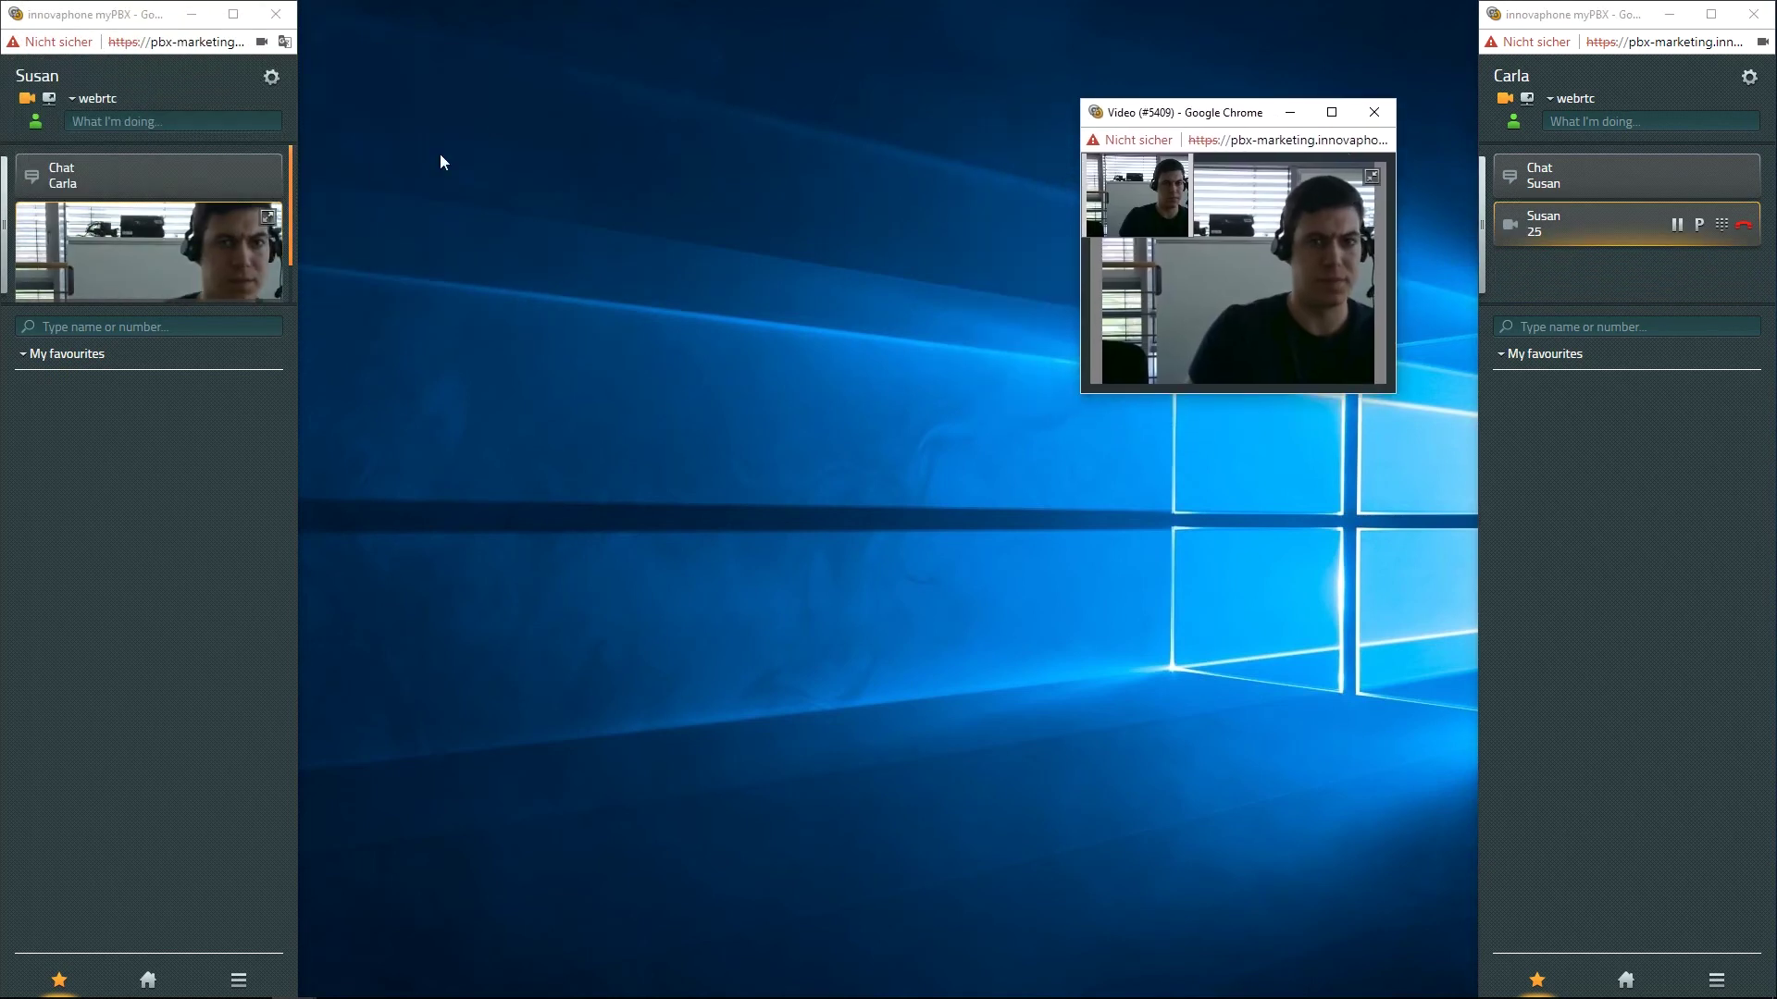
pyautogui.click(271, 219)
pyautogui.moveTo(181, 17)
pyautogui.mouseDown()
pyautogui.moveTo(666, 56)
pyautogui.moveTo(570, 100)
pyautogui.mouseUp()
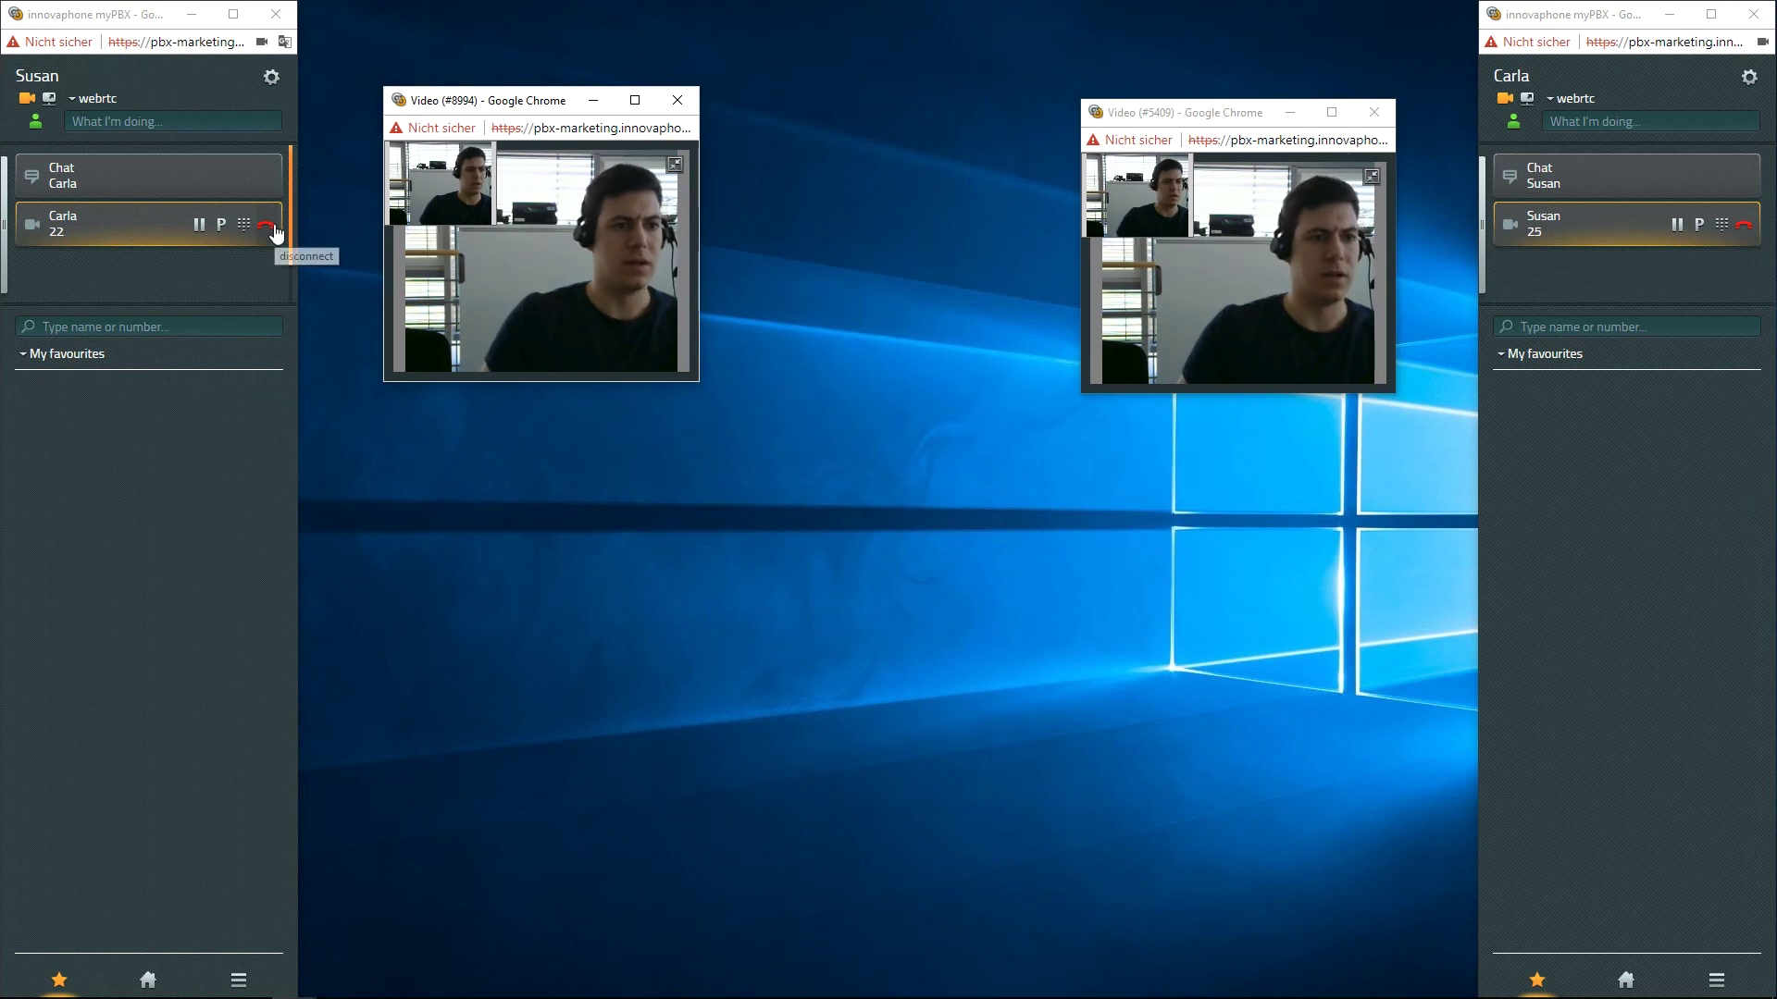
pyautogui.click(268, 224)
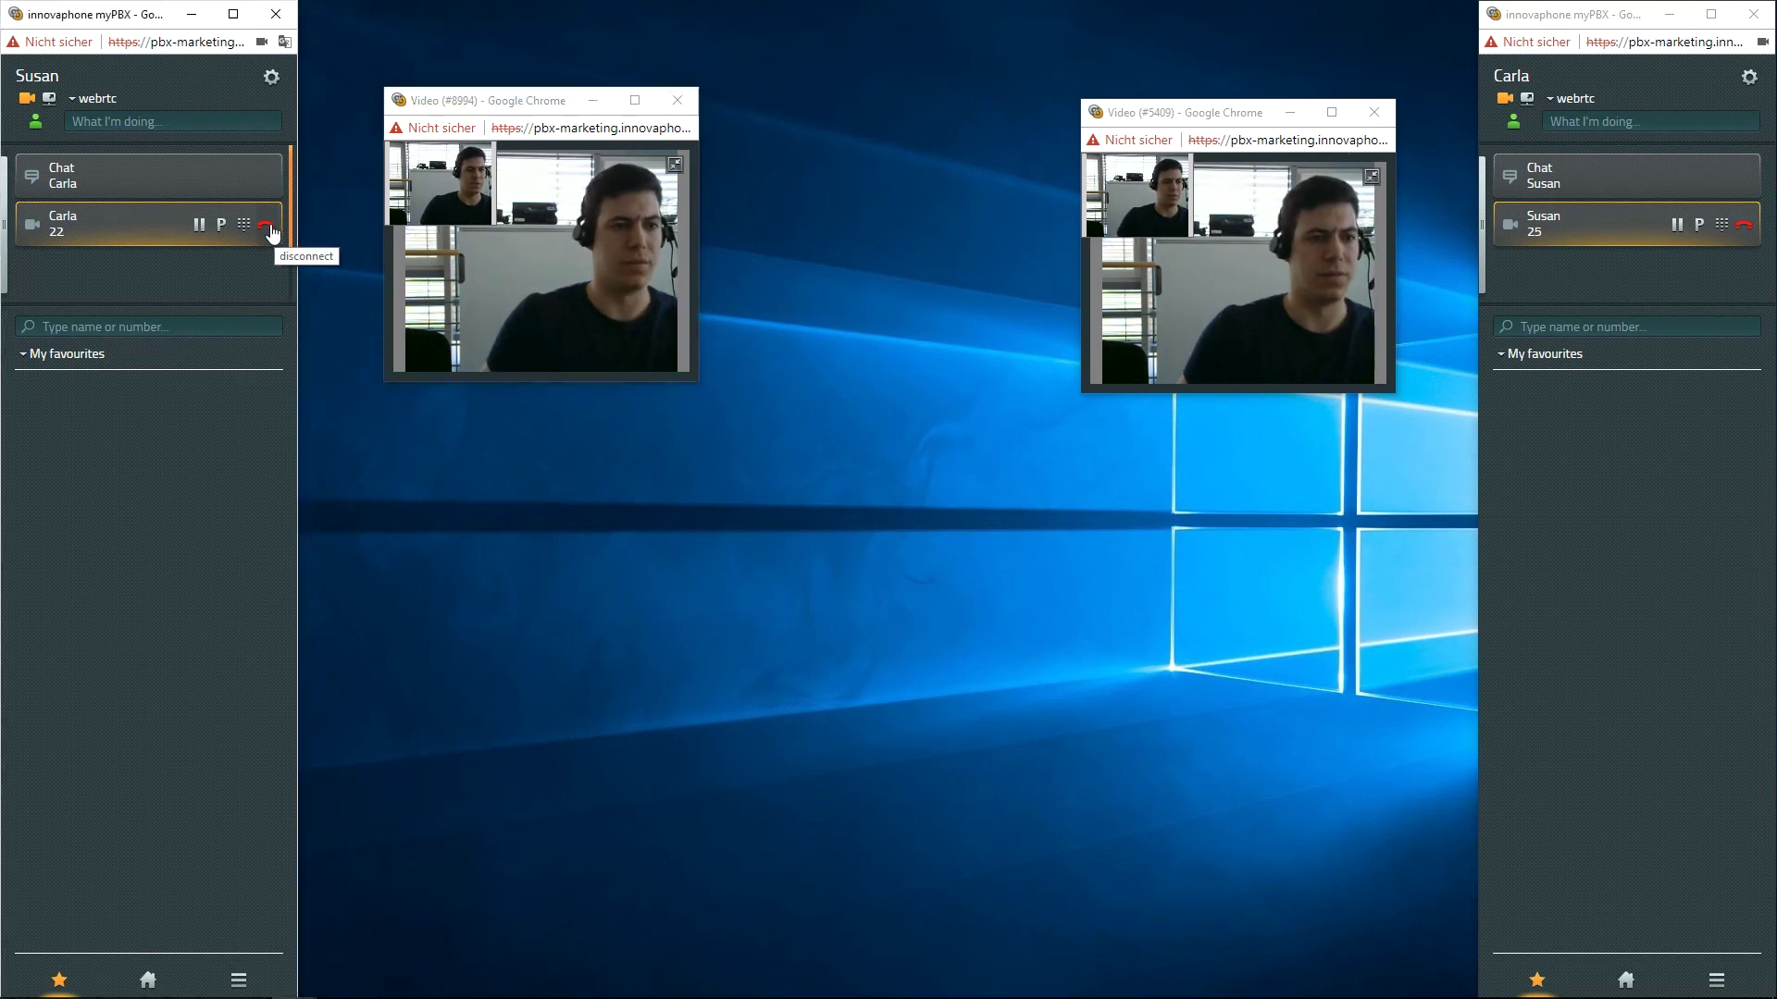